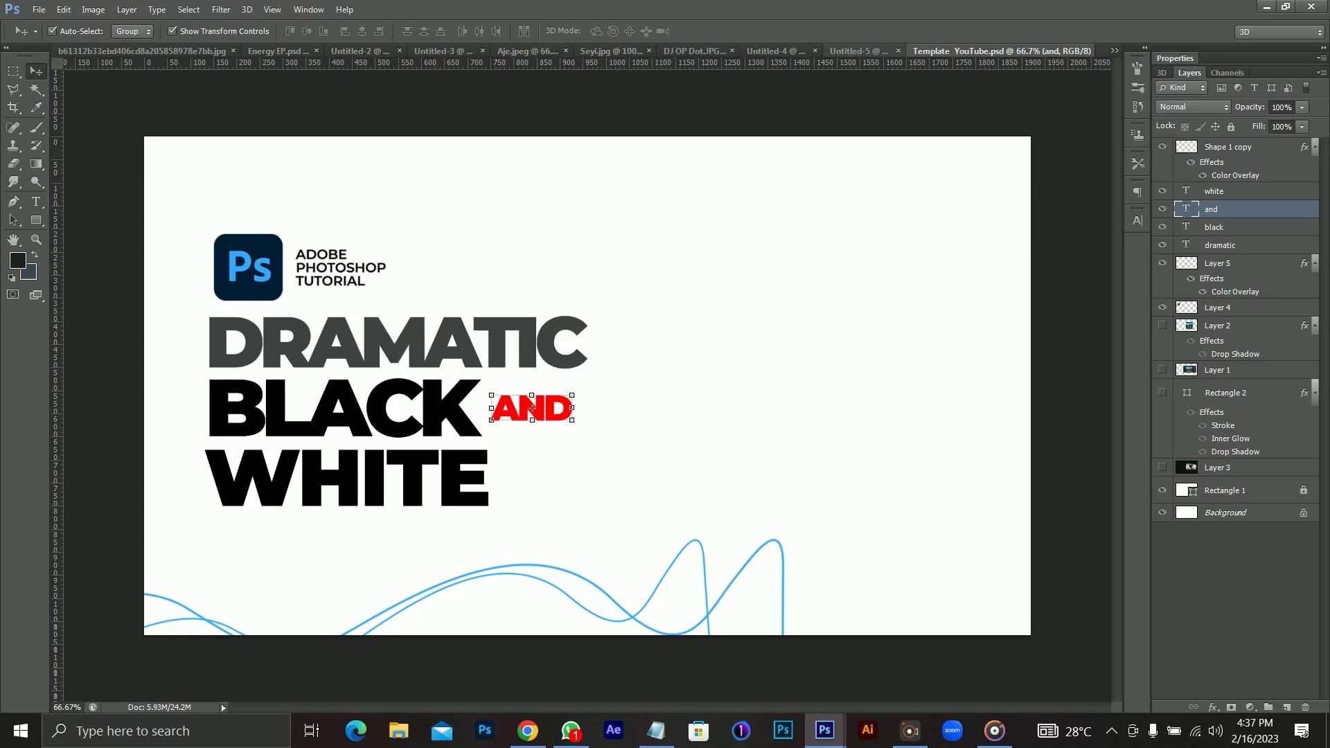
Step: Switch to the Untitled-6 document and hide Layer 1 and Layer 3
click(1114, 51)
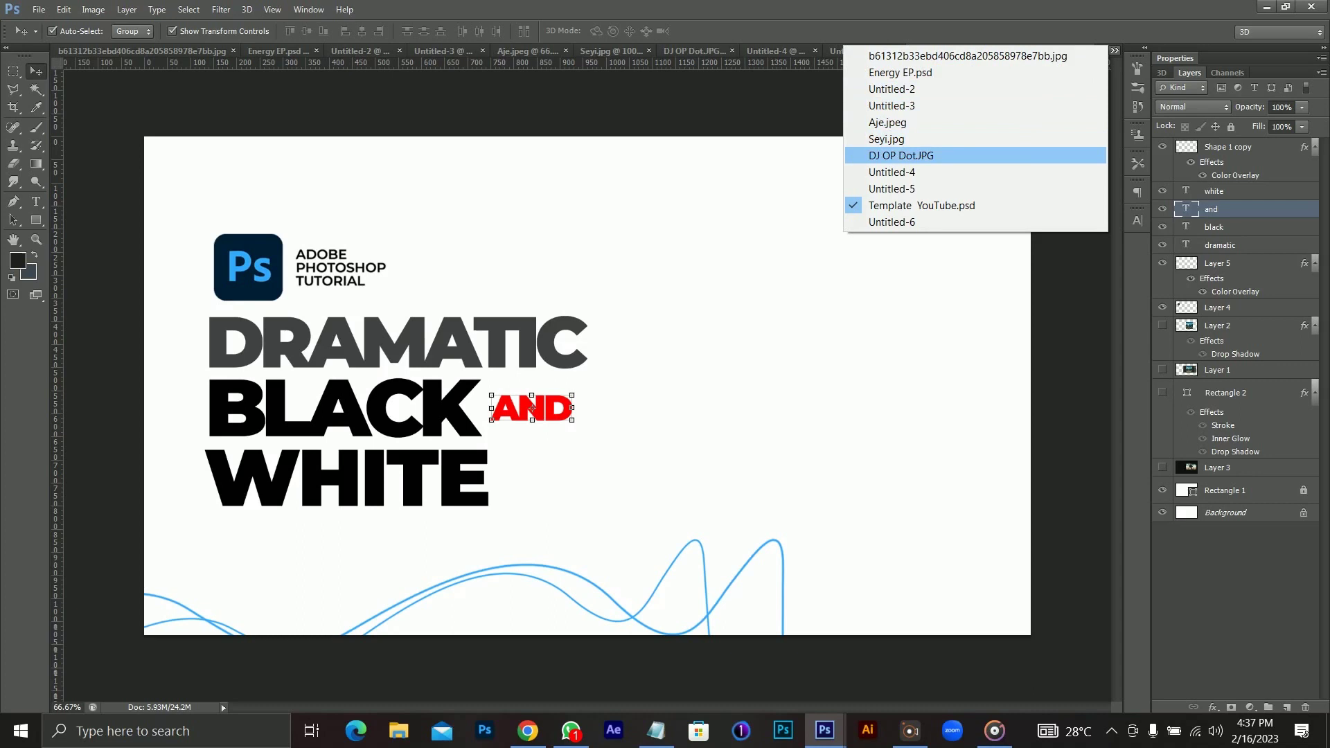
click(900, 220)
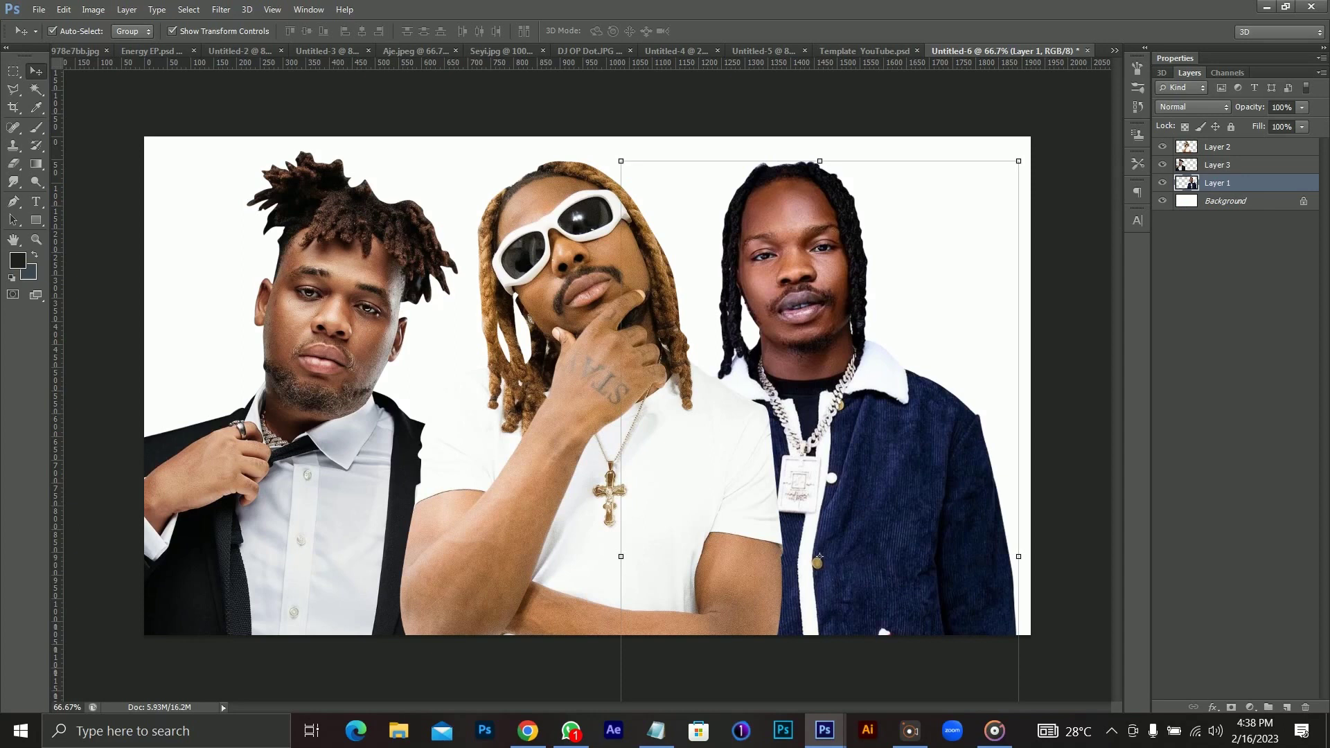
click(1162, 182)
click(1162, 164)
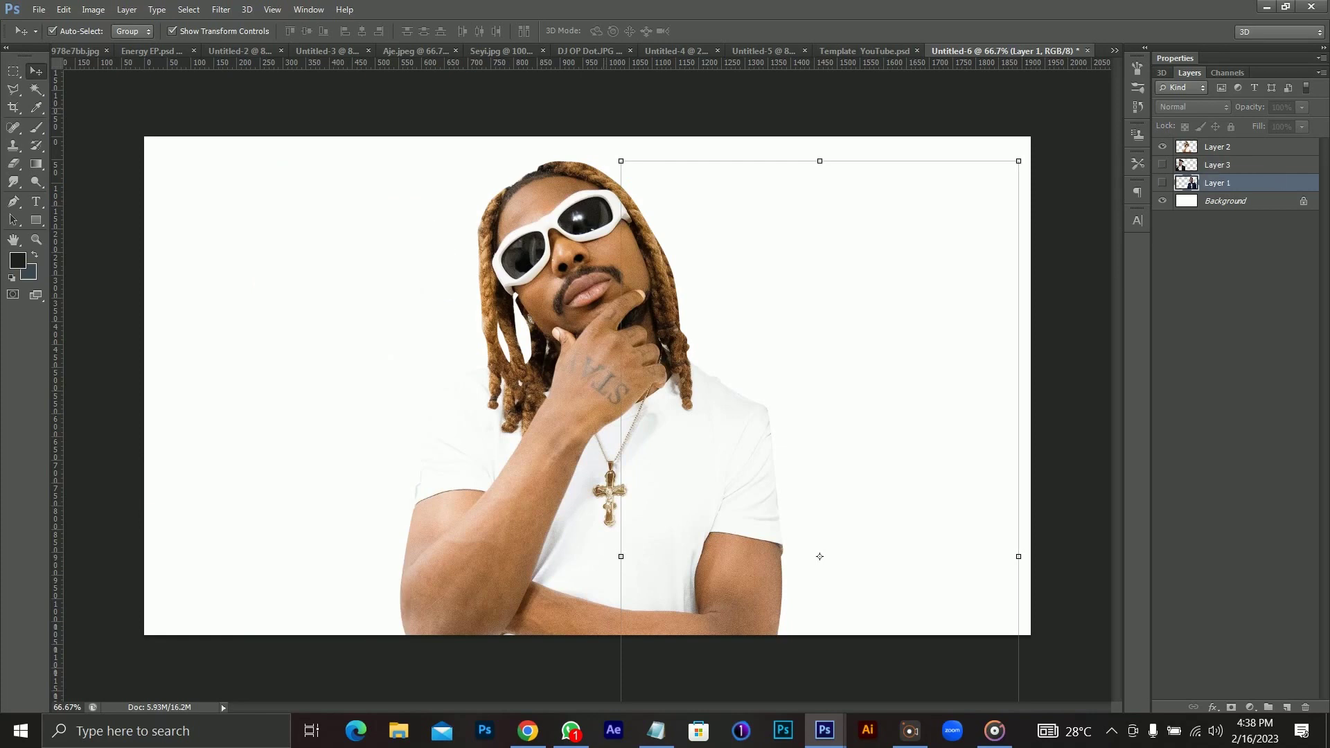
Step: Apply the Silver Efex Pro filter to Layer 2 with Structure +84%, Contrast +37% and Brightness -10%
click(1217, 146)
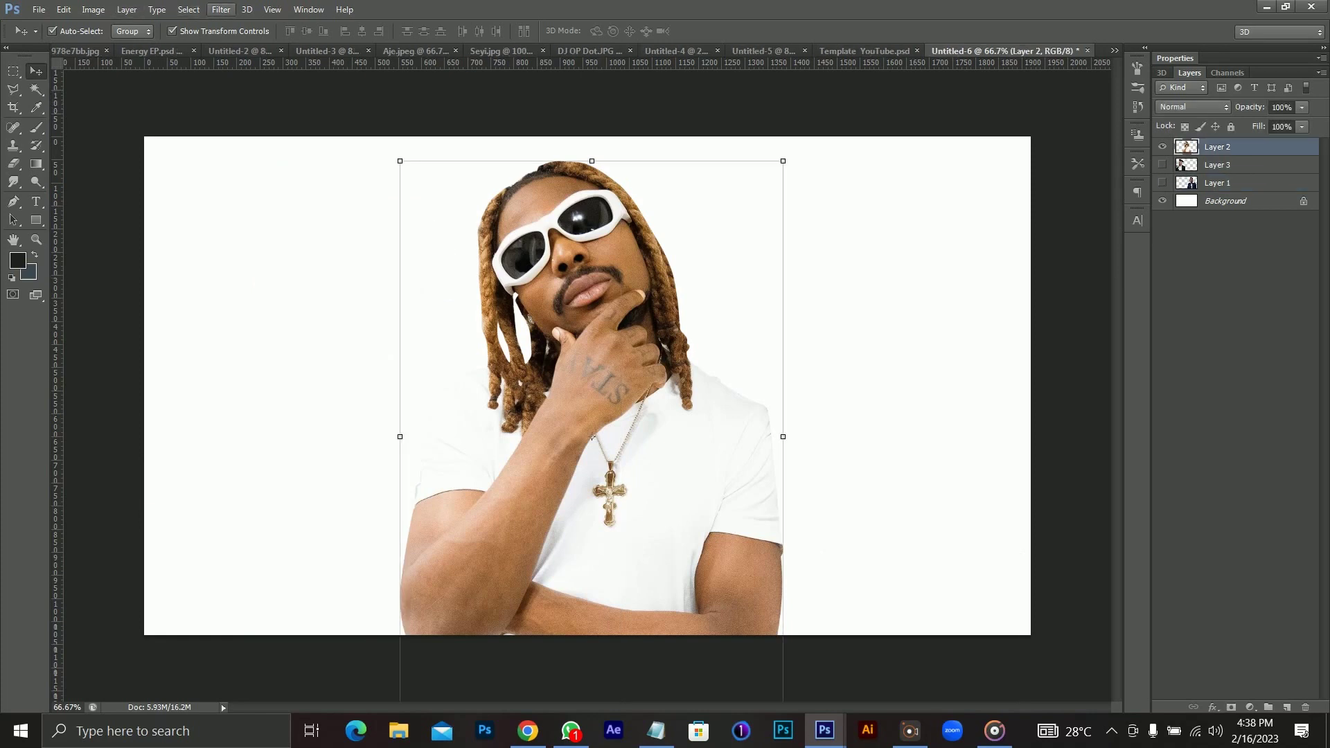
click(221, 9)
mouse_move(272, 9)
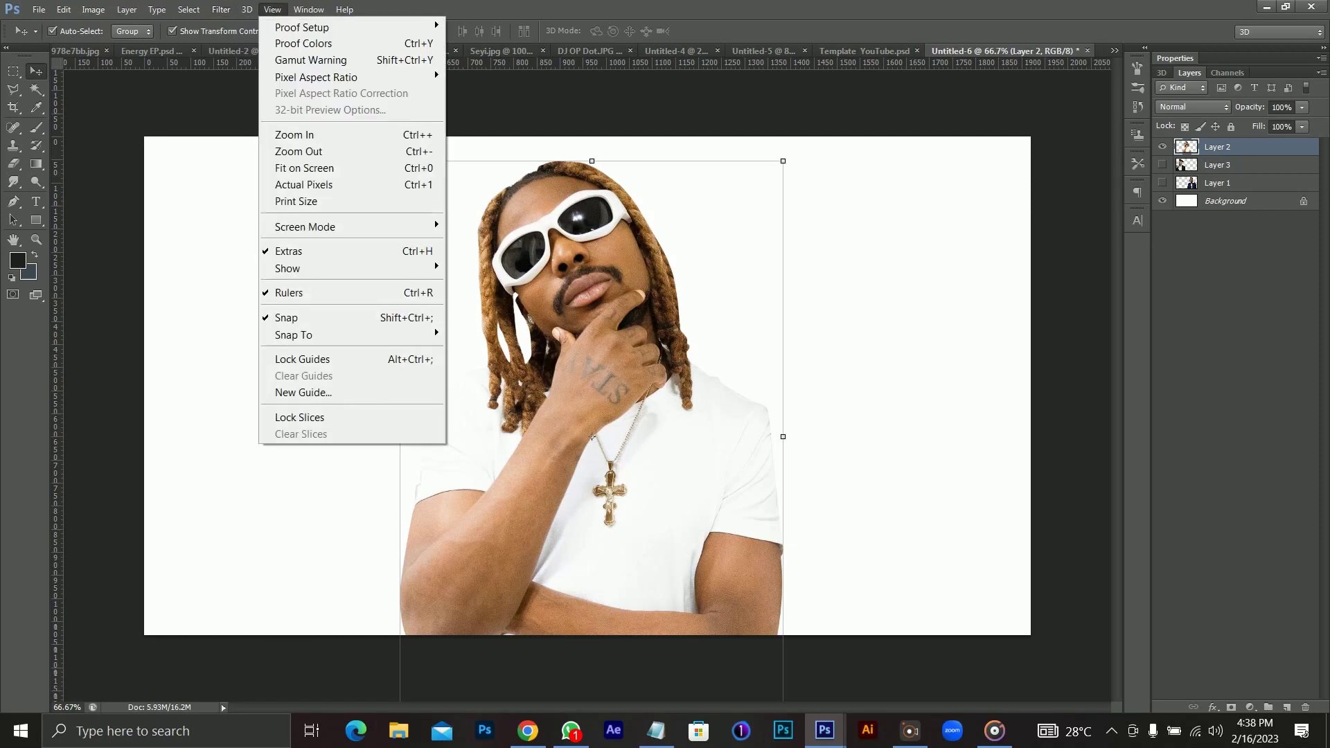
mouse_move(221, 9)
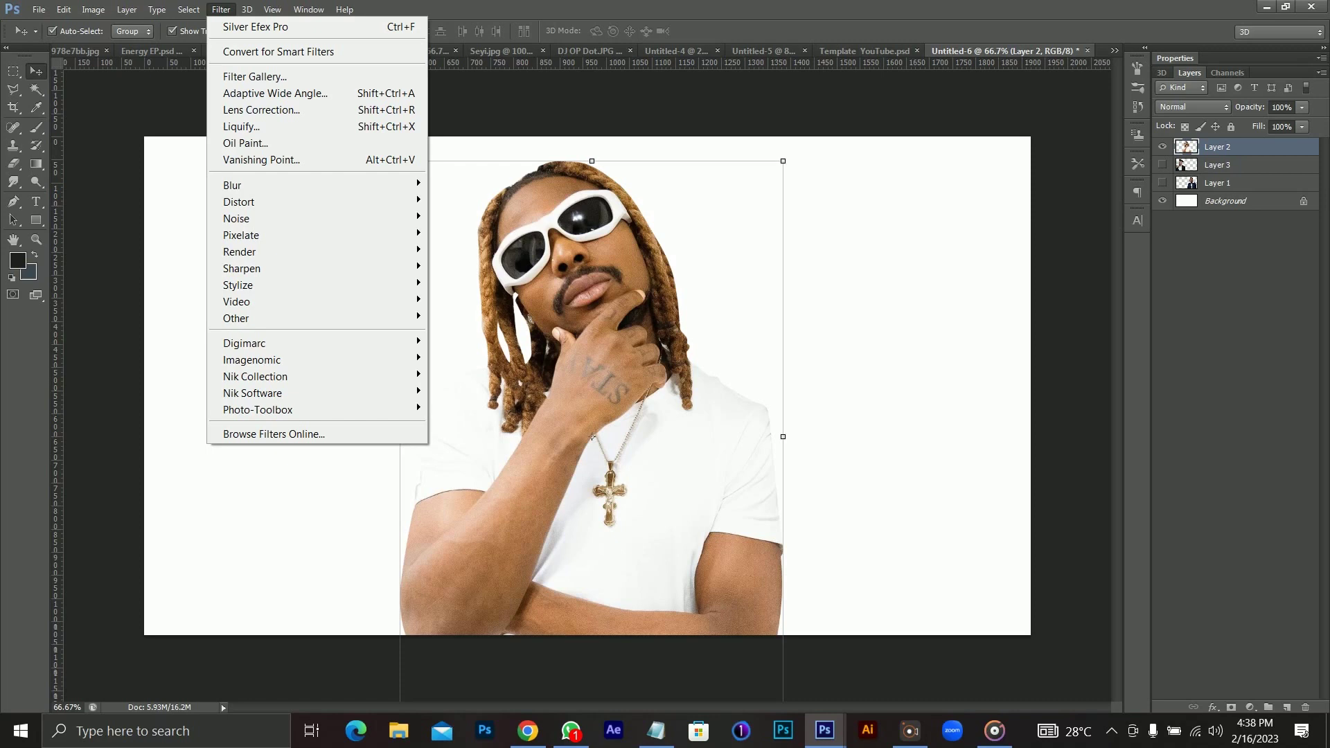
mouse_move(388, 392)
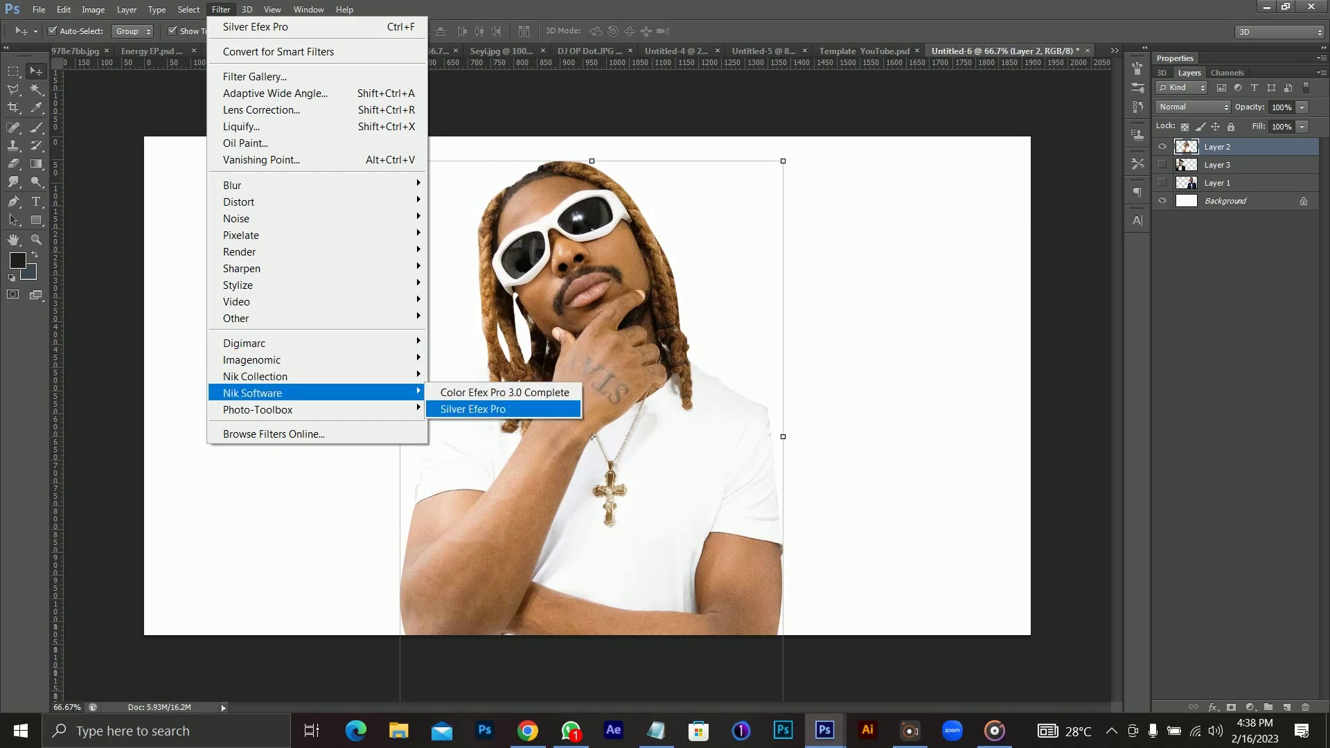
click(478, 408)
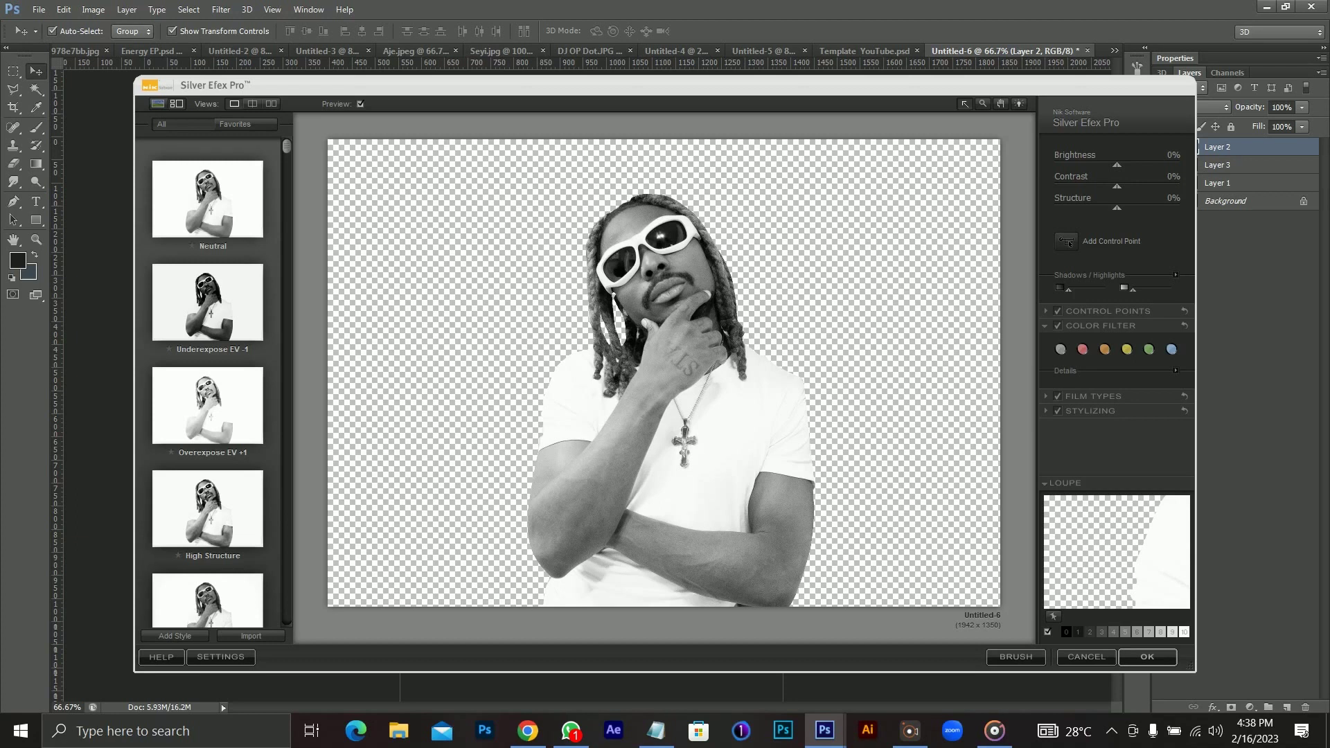
mouse_move(1011, 85)
mouse_down()
mouse_move(934, 85)
mouse_move(1009, 81)
mouse_up()
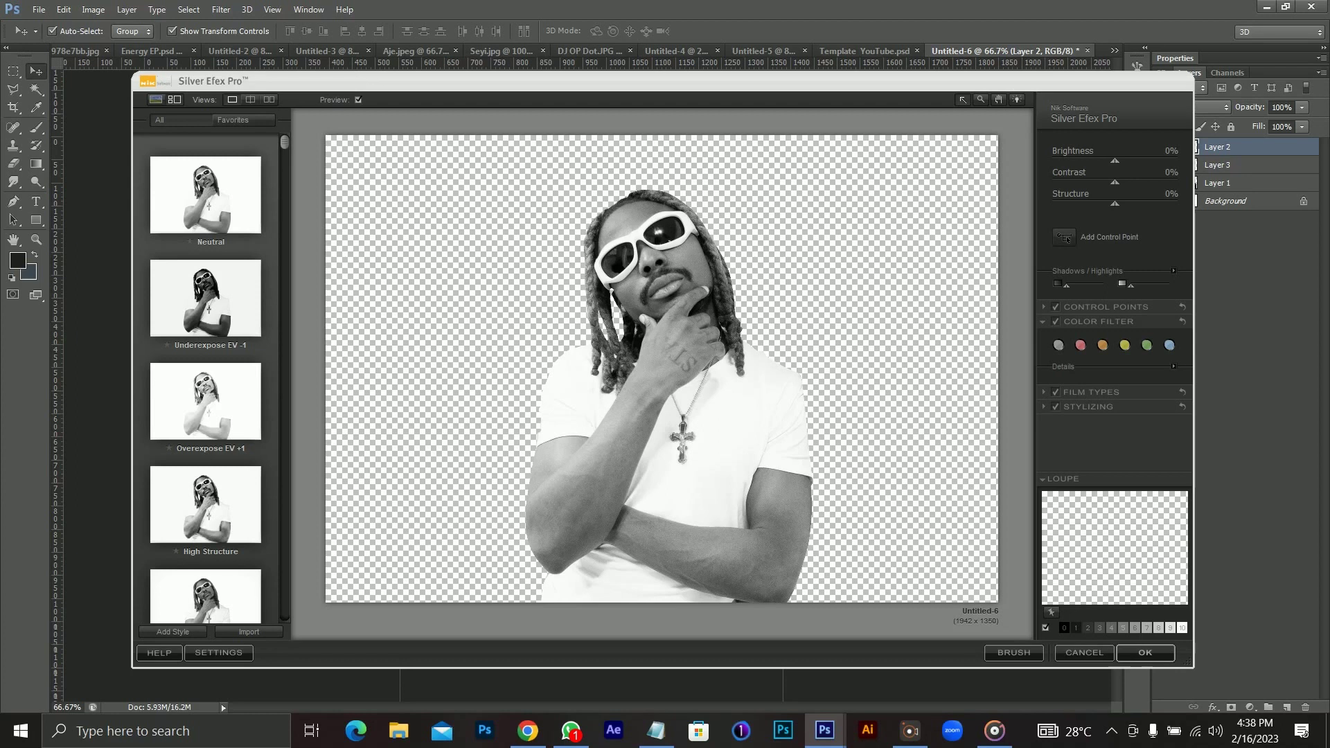
drag(1114, 203, 1164, 202)
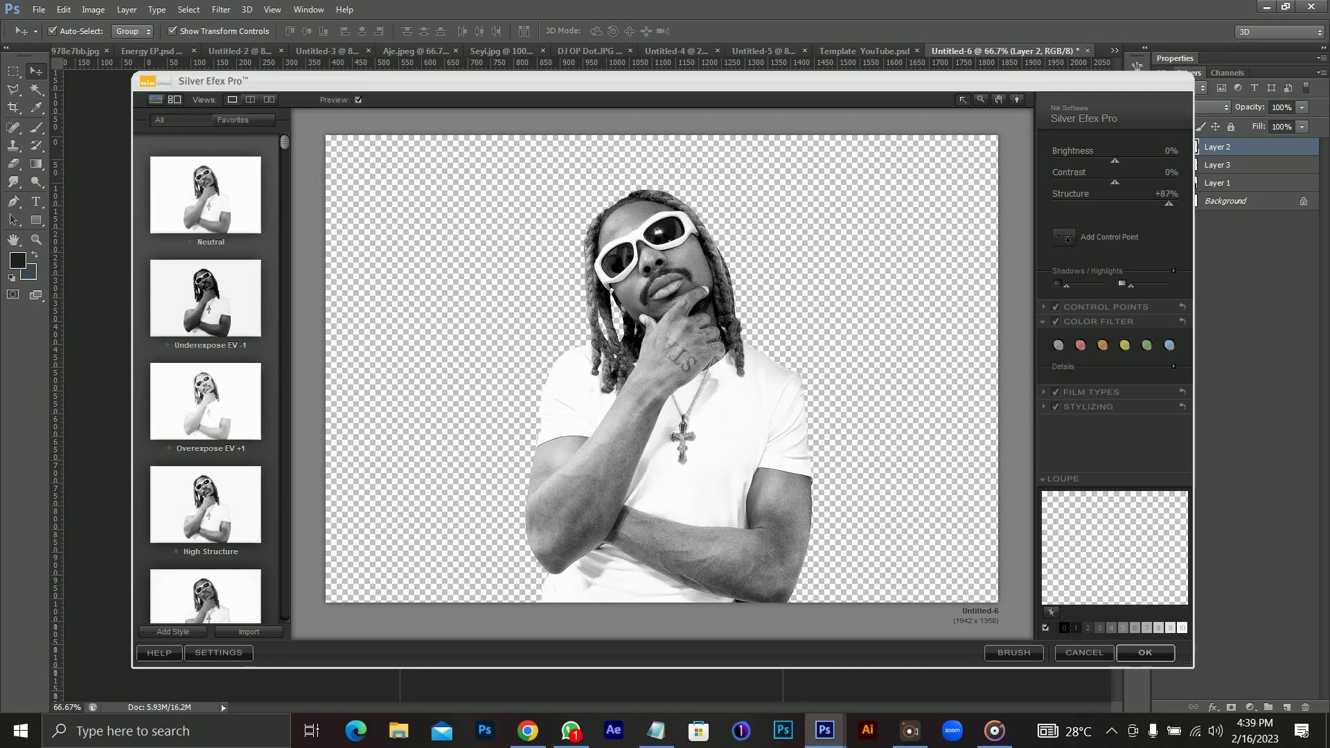
drag(1169, 203, 1168, 203)
drag(1115, 181, 1138, 182)
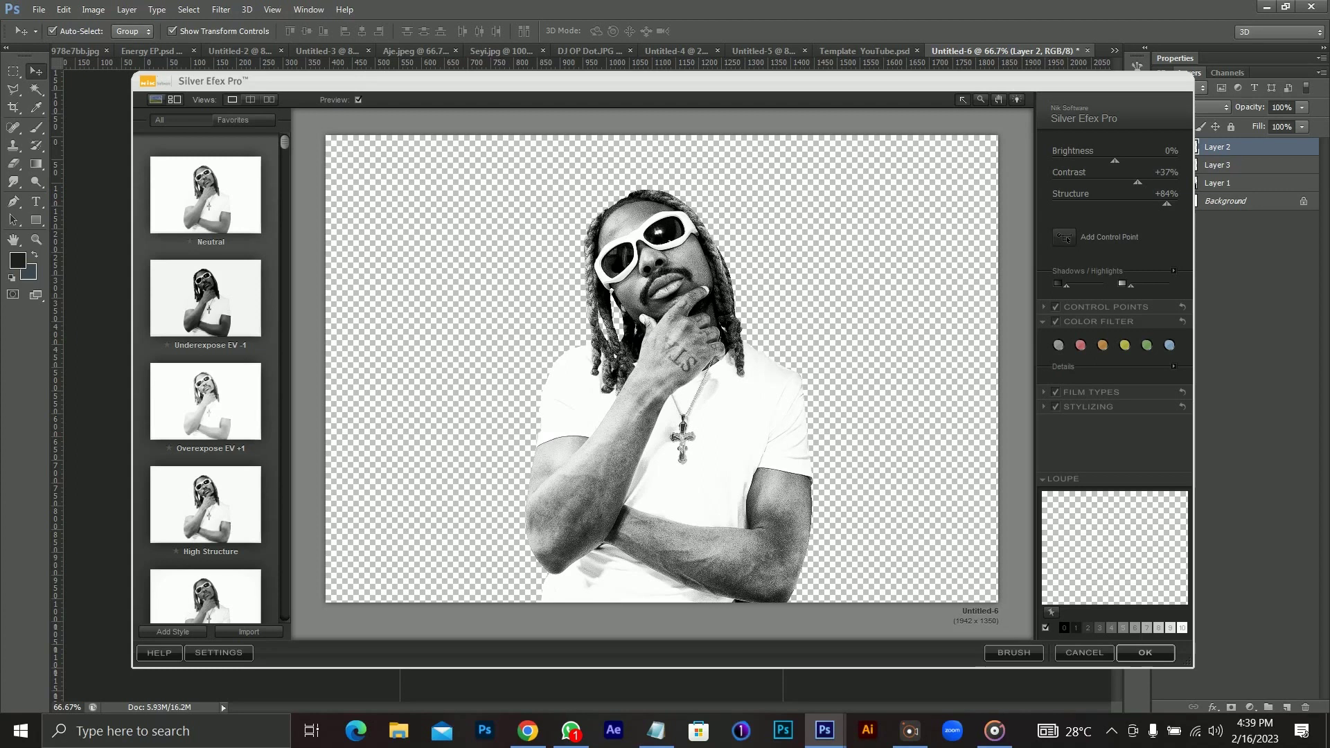
drag(1114, 160, 1108, 160)
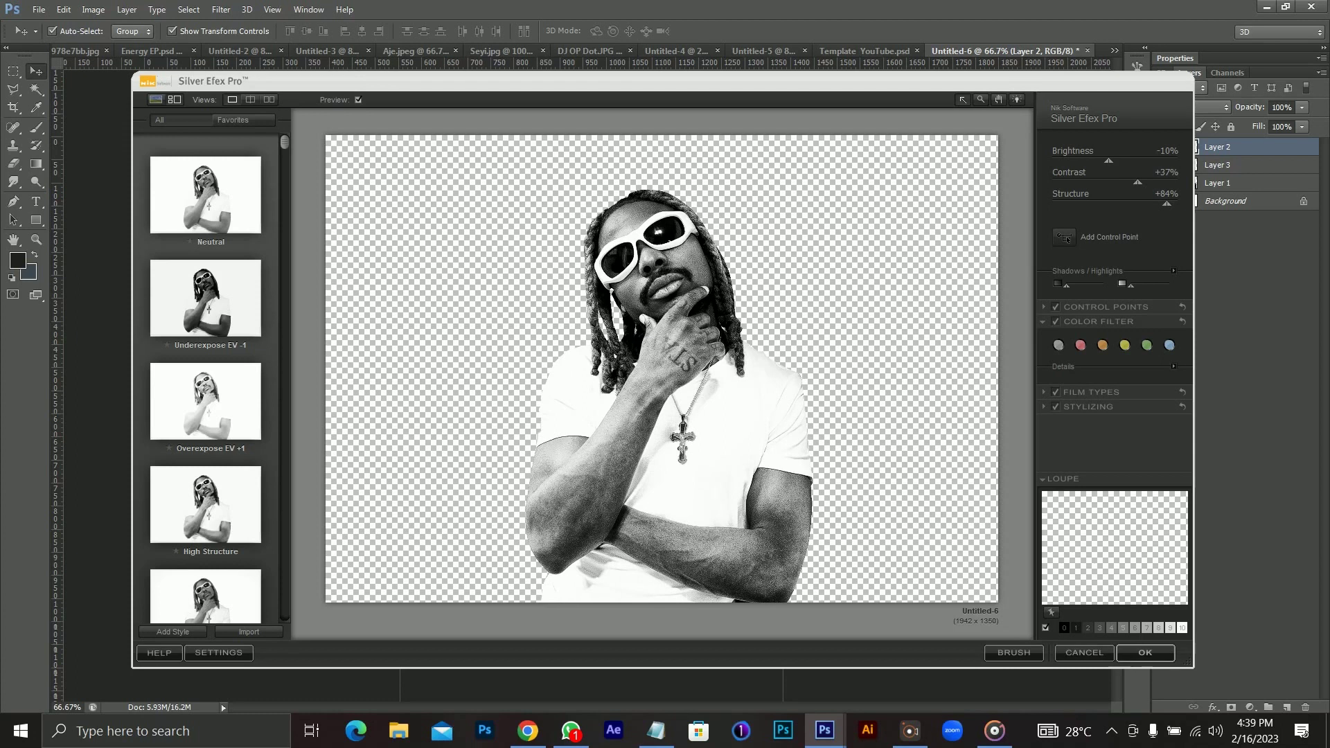
click(1145, 652)
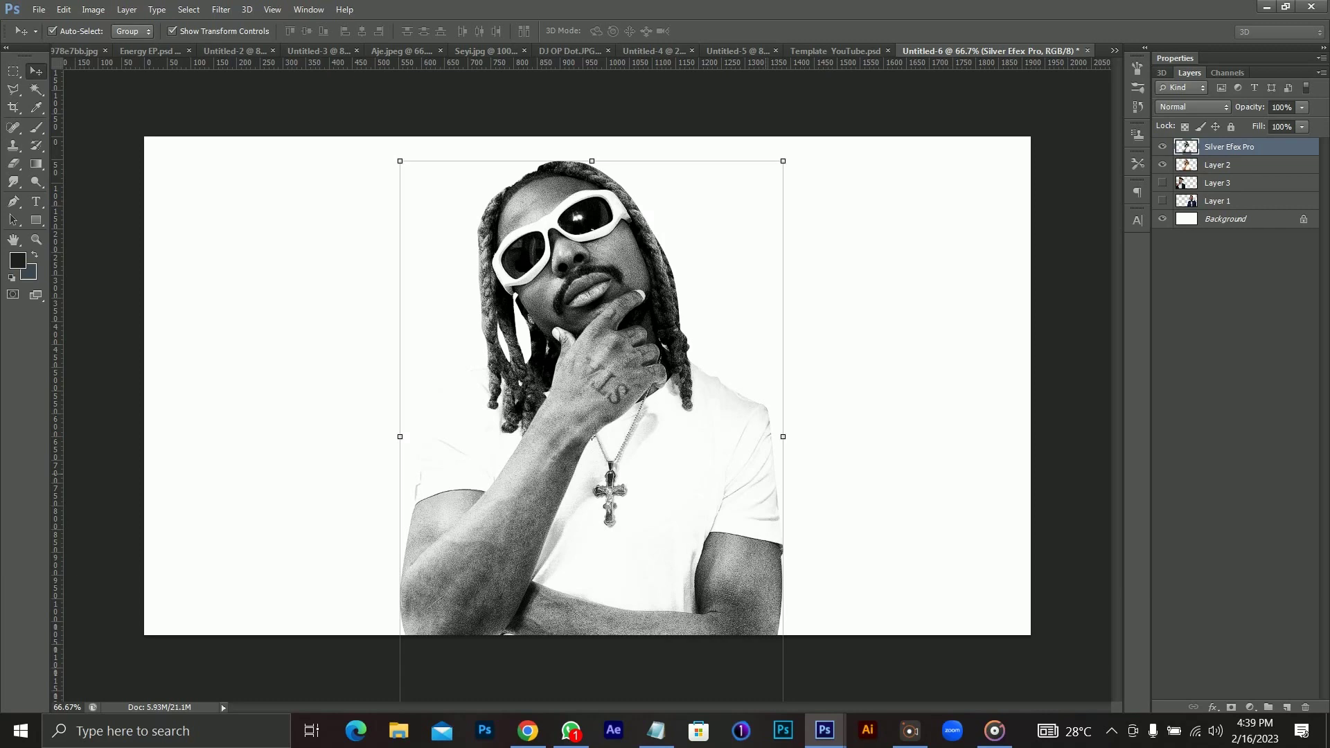
Step: Adjust the Silver Efex Pro layer's Levels to input values of 17 for shadows, 1.20 for midtones and 235 for highlights
key(ctrl+l)
drag(1103, 107, 901, 122)
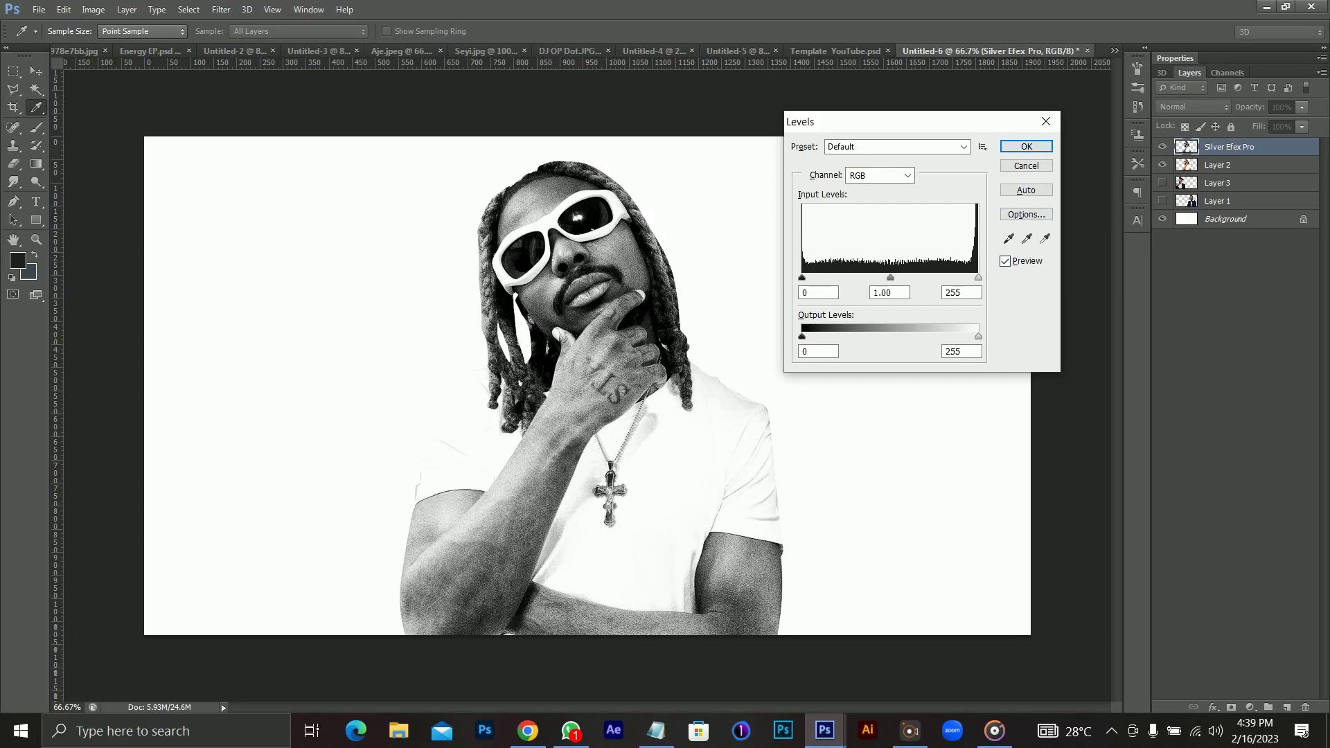
mouse_move(977, 277)
mouse_down()
mouse_move(957, 277)
mouse_move(978, 277)
mouse_up()
mouse_move(890, 277)
mouse_down()
mouse_move(802, 277)
mouse_move(898, 277)
mouse_up()
drag(898, 277, 893, 277)
drag(976, 277, 964, 277)
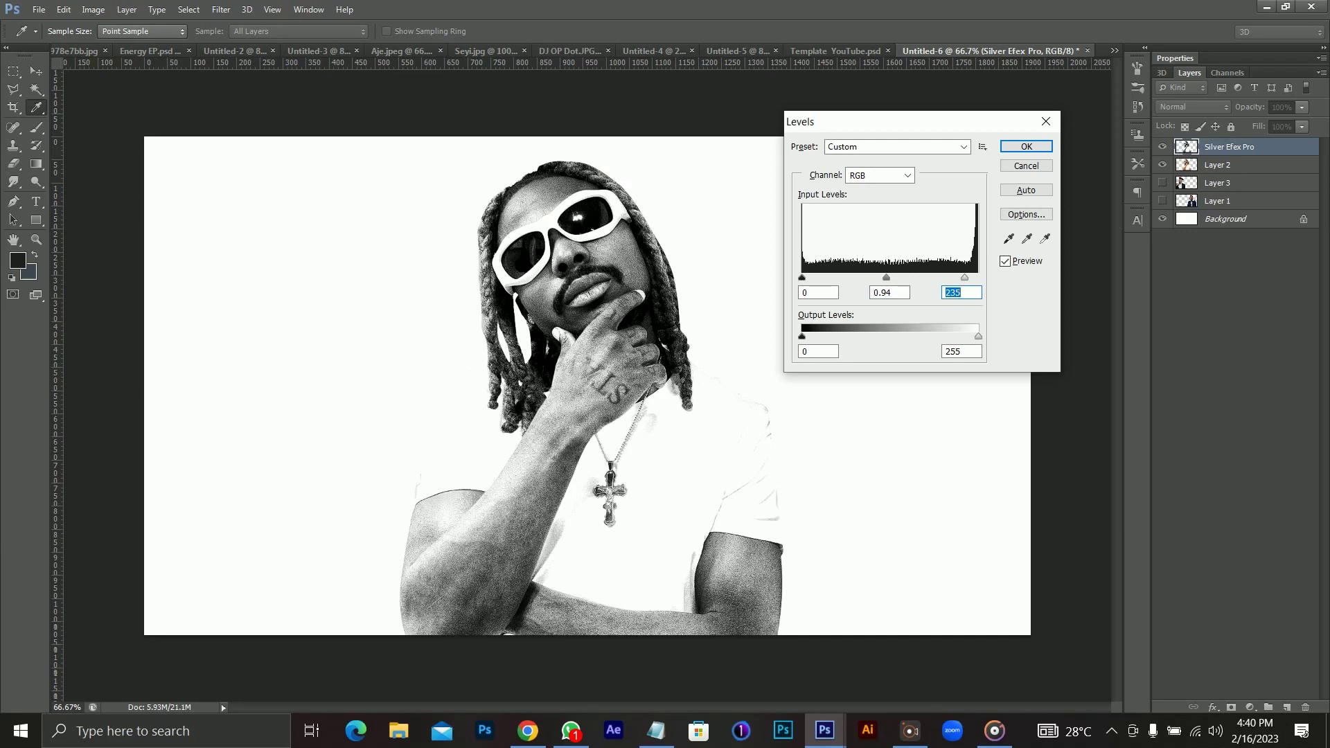
click(802, 277)
drag(886, 277, 813, 278)
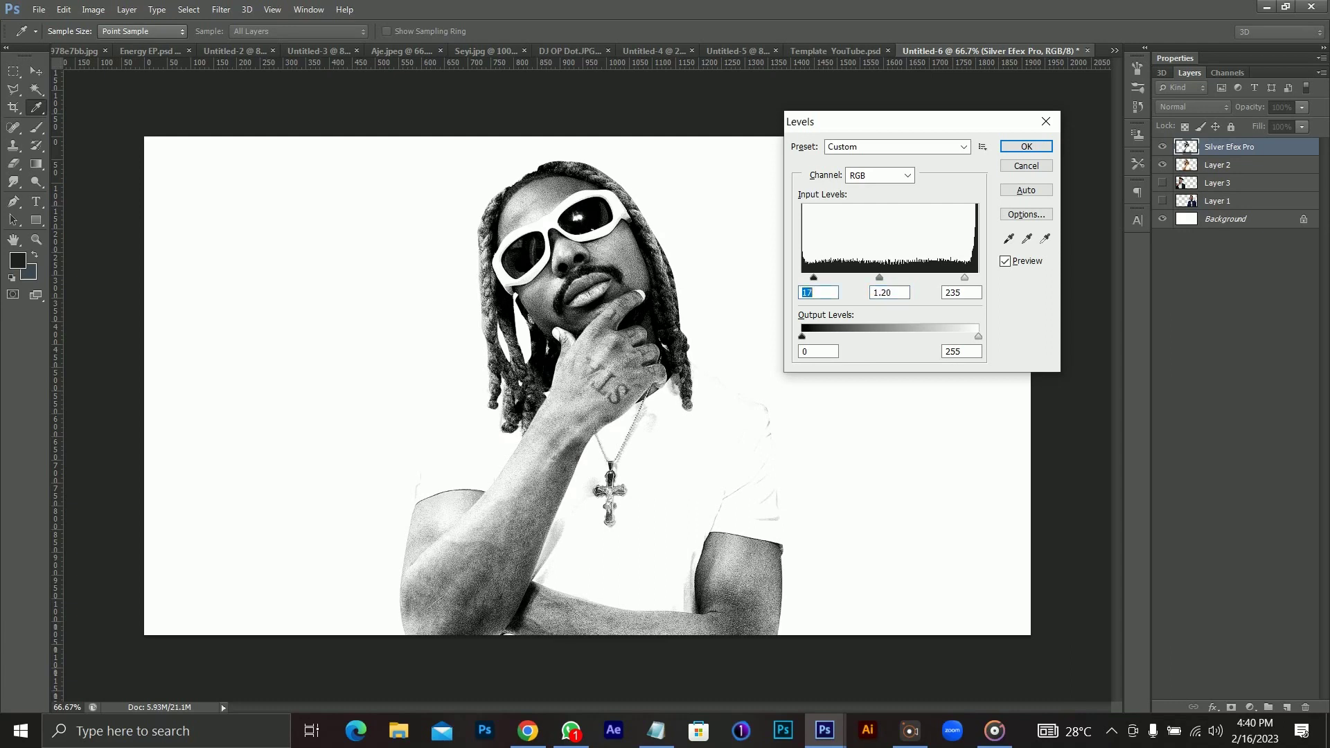
click(1026, 146)
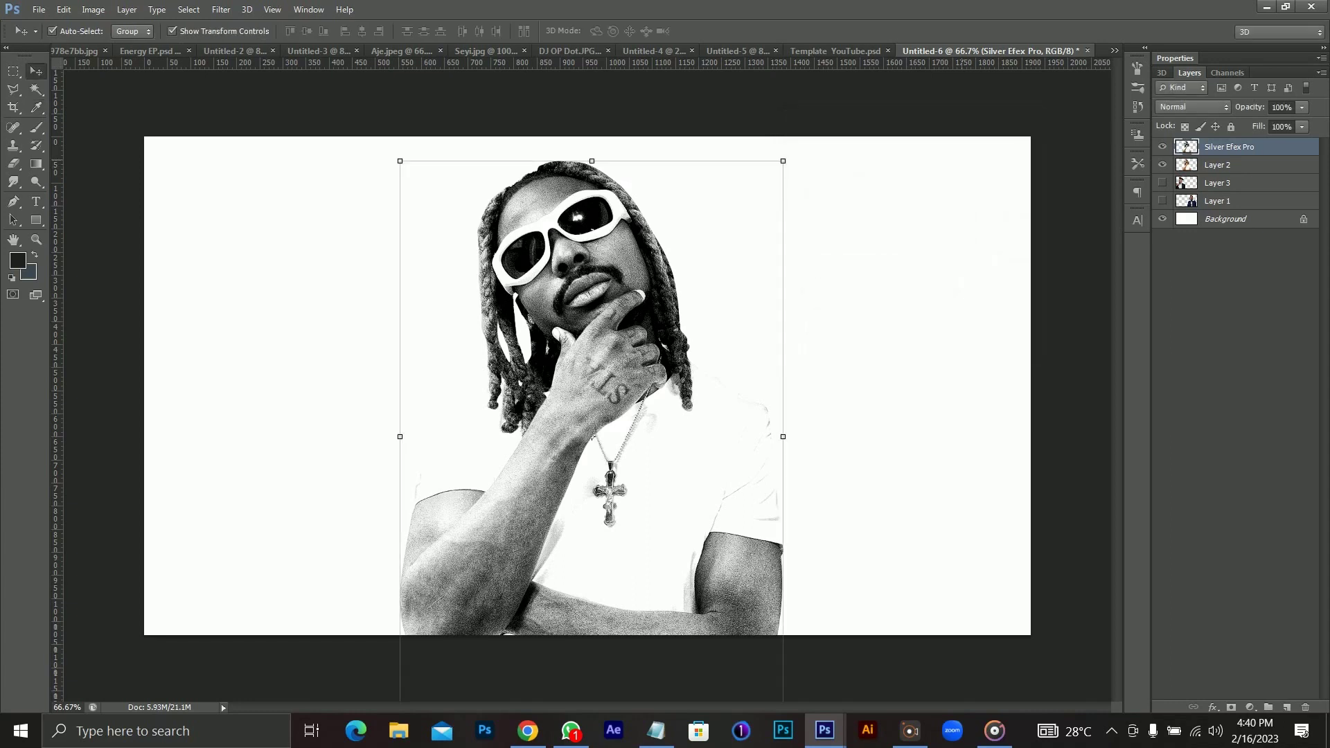
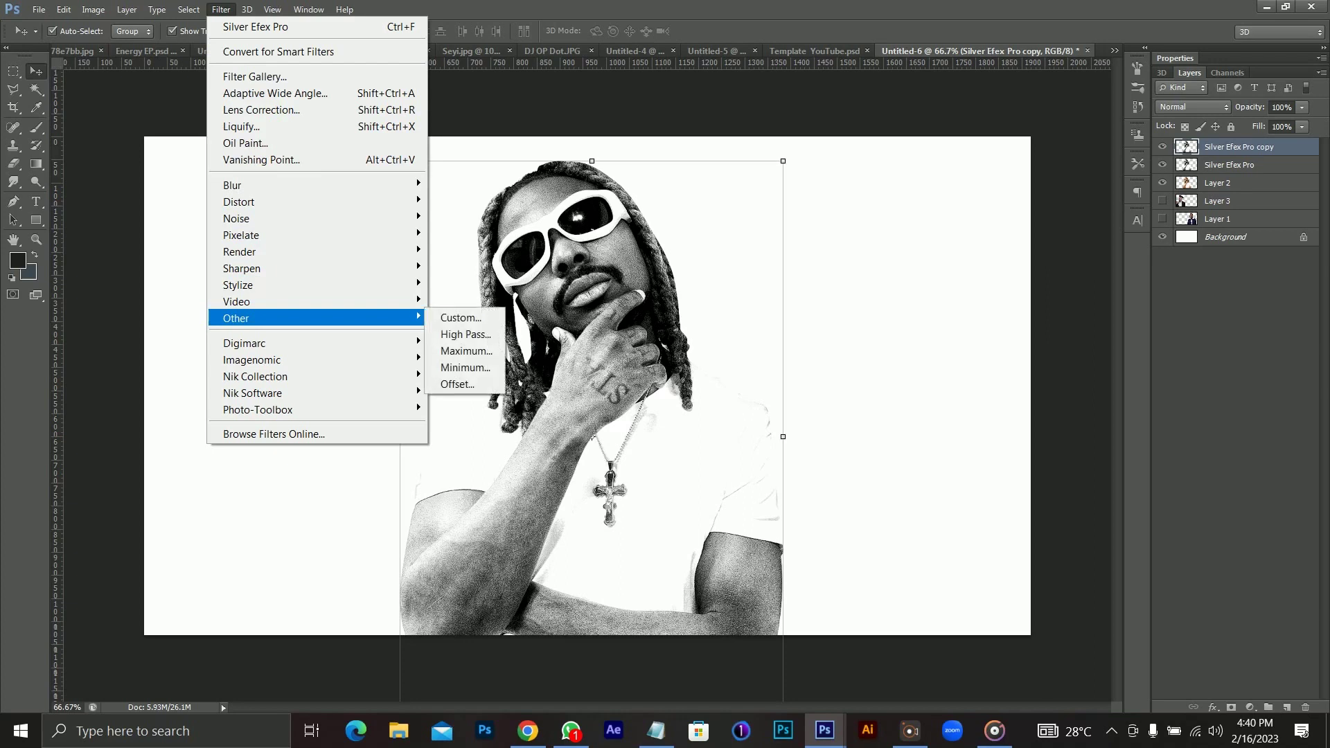
Step: Apply a High Pass filter with a 0.8-pixel radius to the Silver Efex Pro copy layer
click(465, 334)
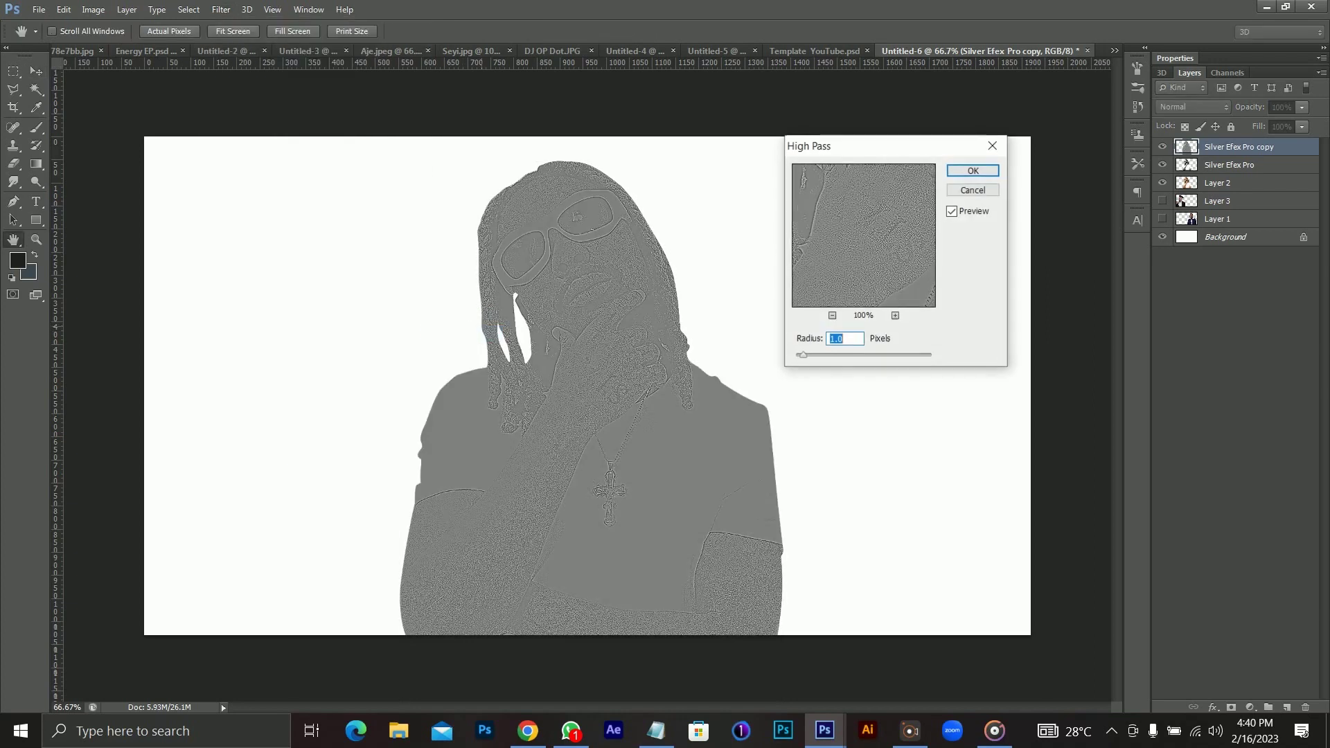
text(0.8)
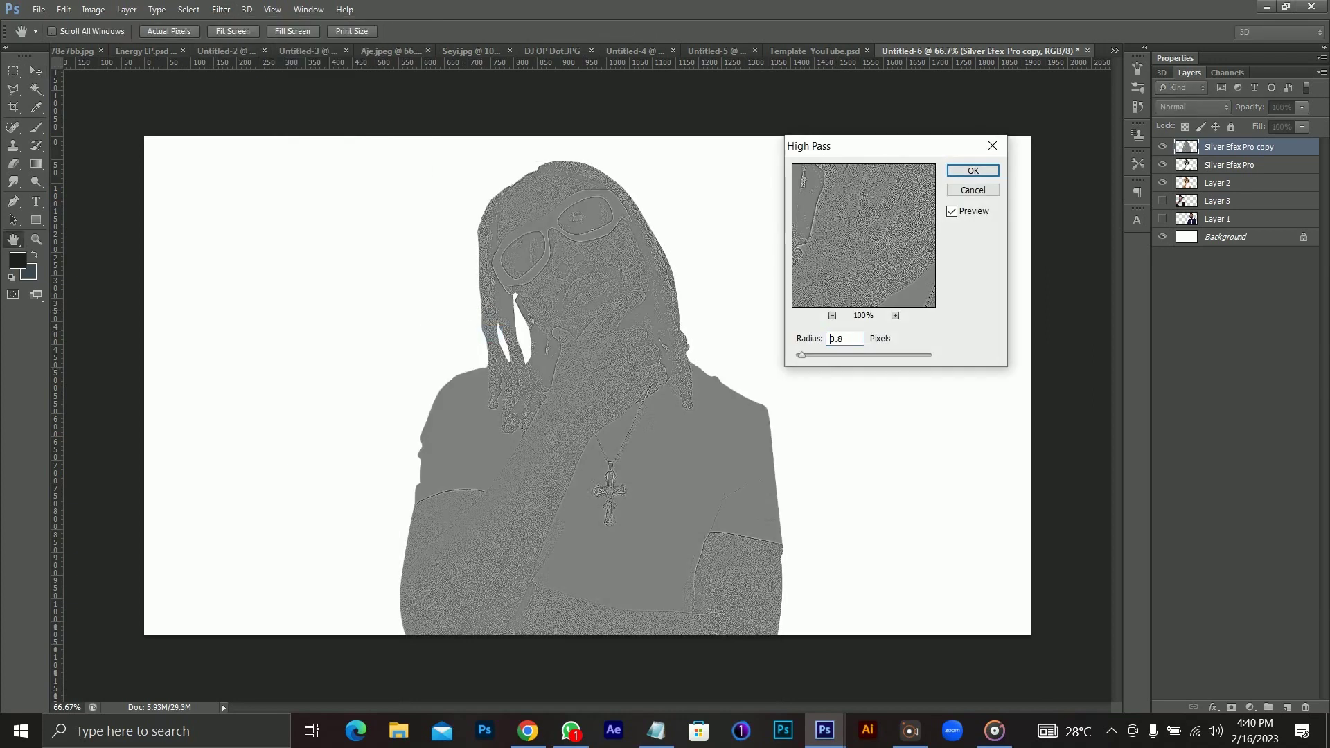
key(Down)
key(ctrl+a)
key(Return)
key(v)
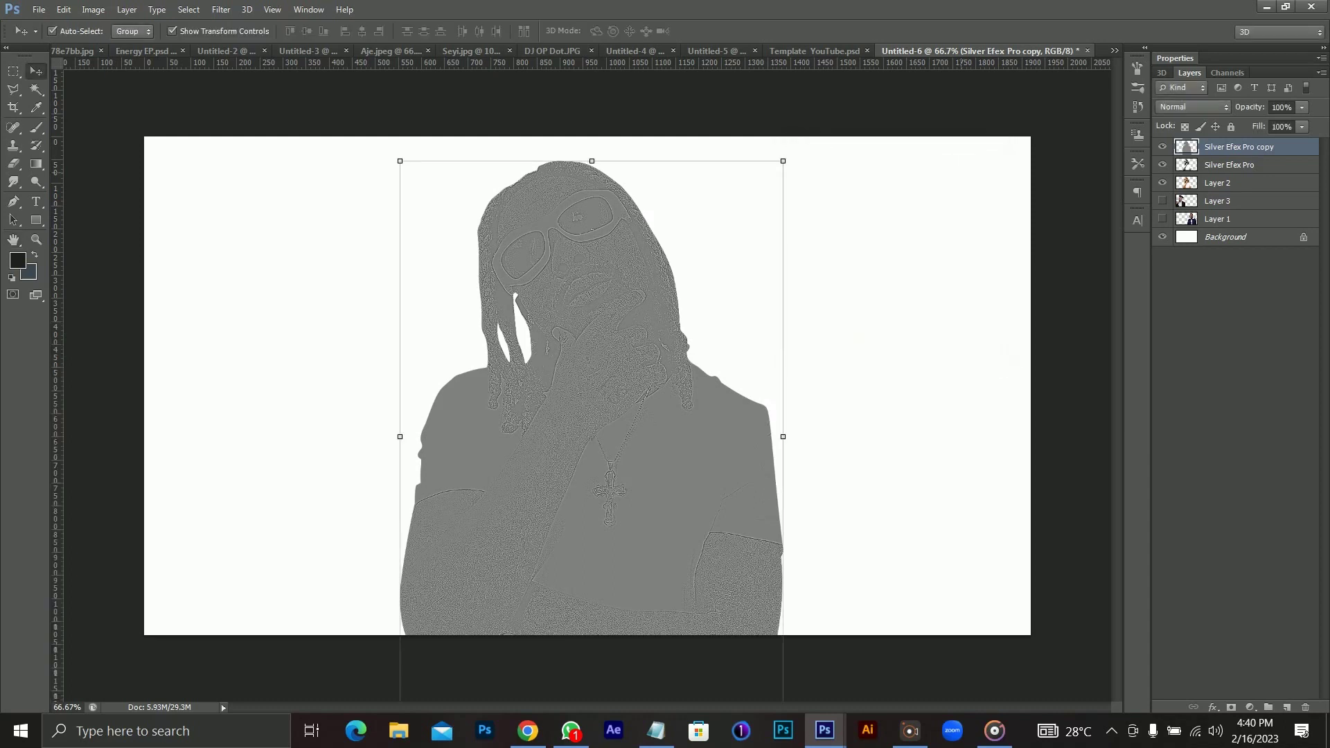
Step: Set the Silver Efex Pro copy layer's blend mode to Linear Light and its opacity to 7%
click(1192, 106)
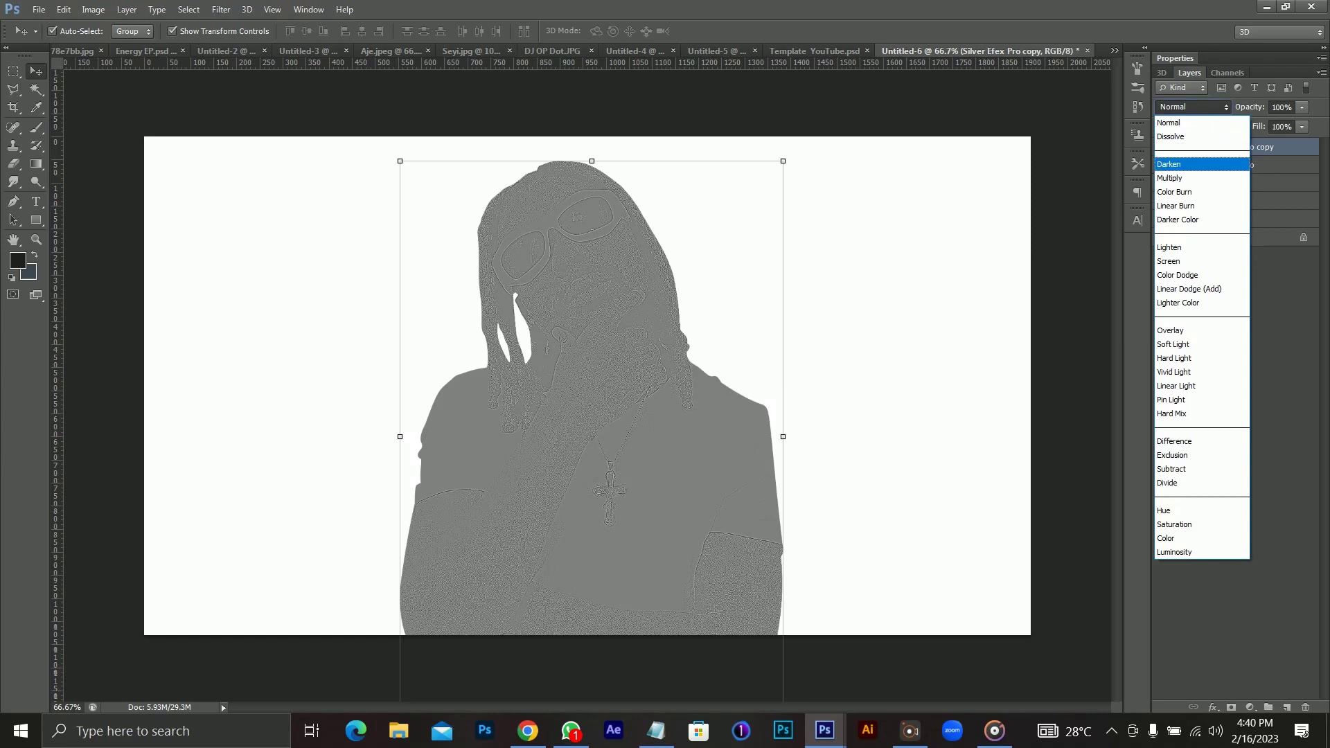
click(1200, 386)
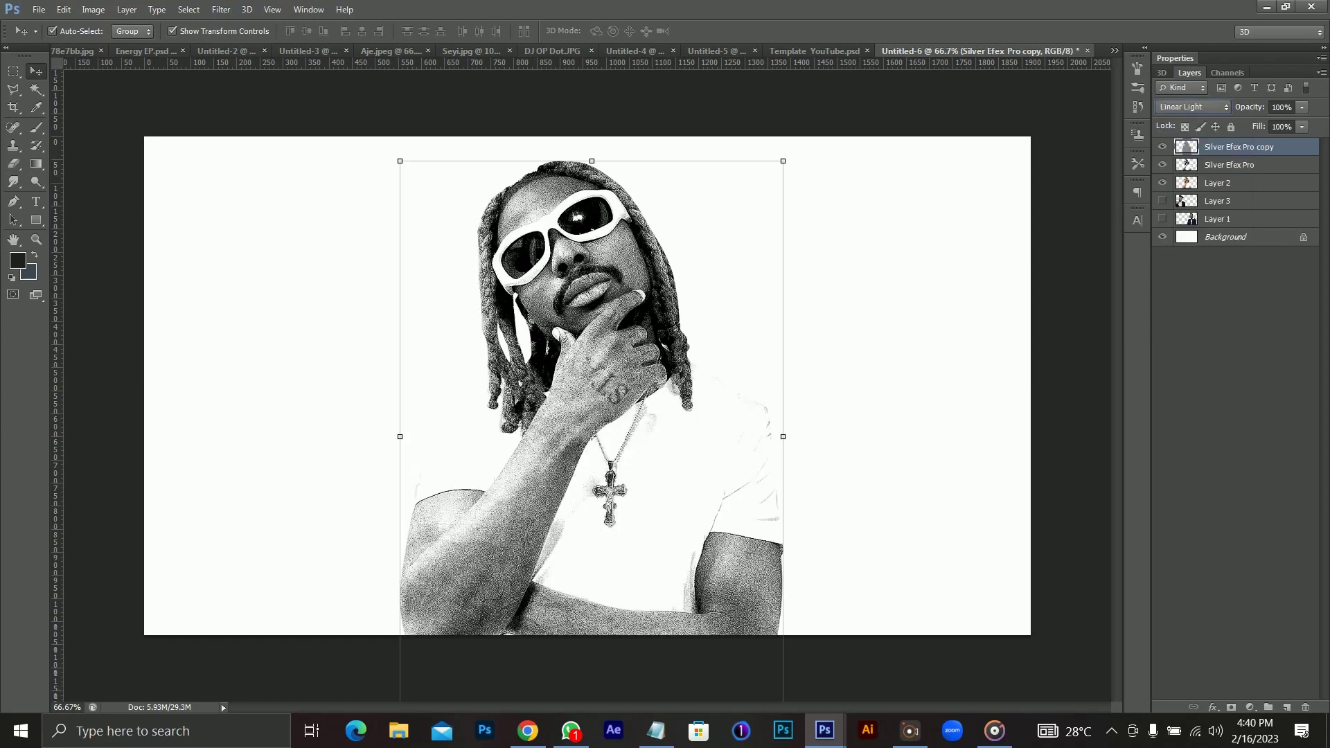
click(1301, 107)
drag(1302, 123, 1234, 124)
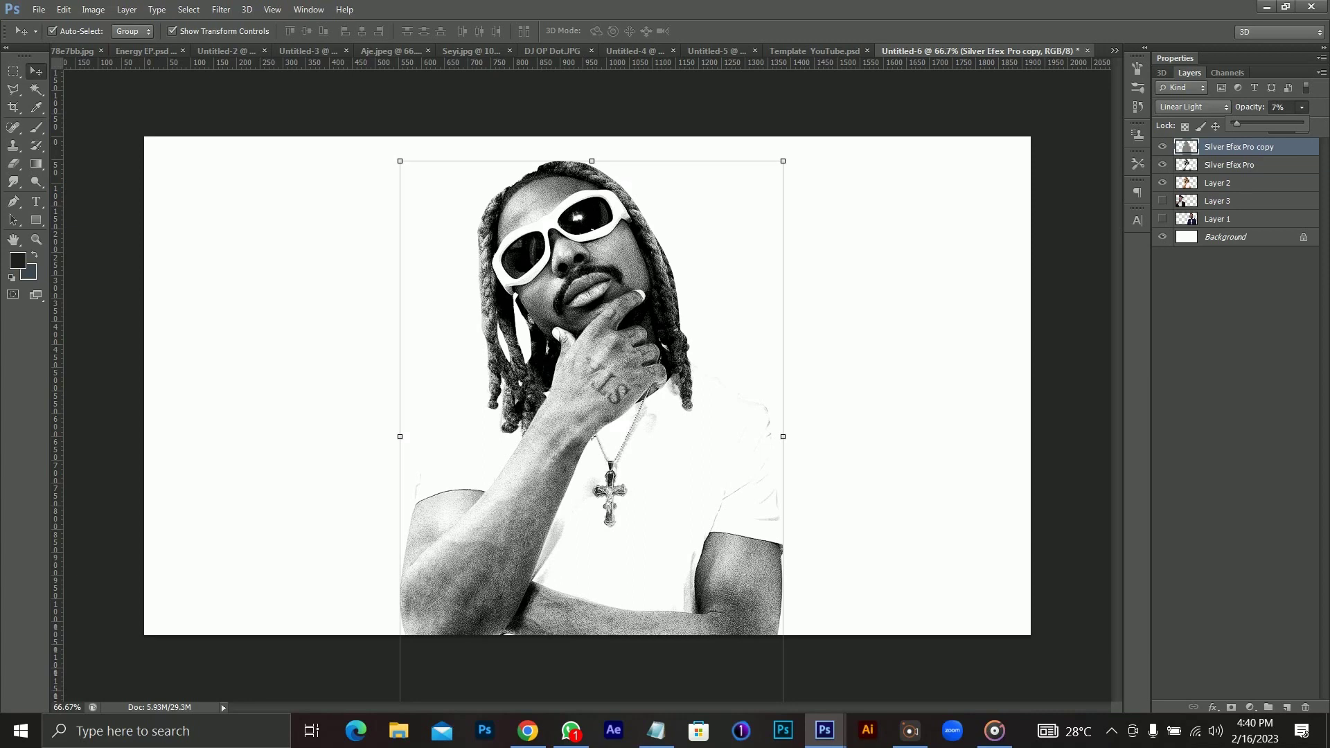
click(914, 106)
click(1238, 146)
key(ctrl+a)
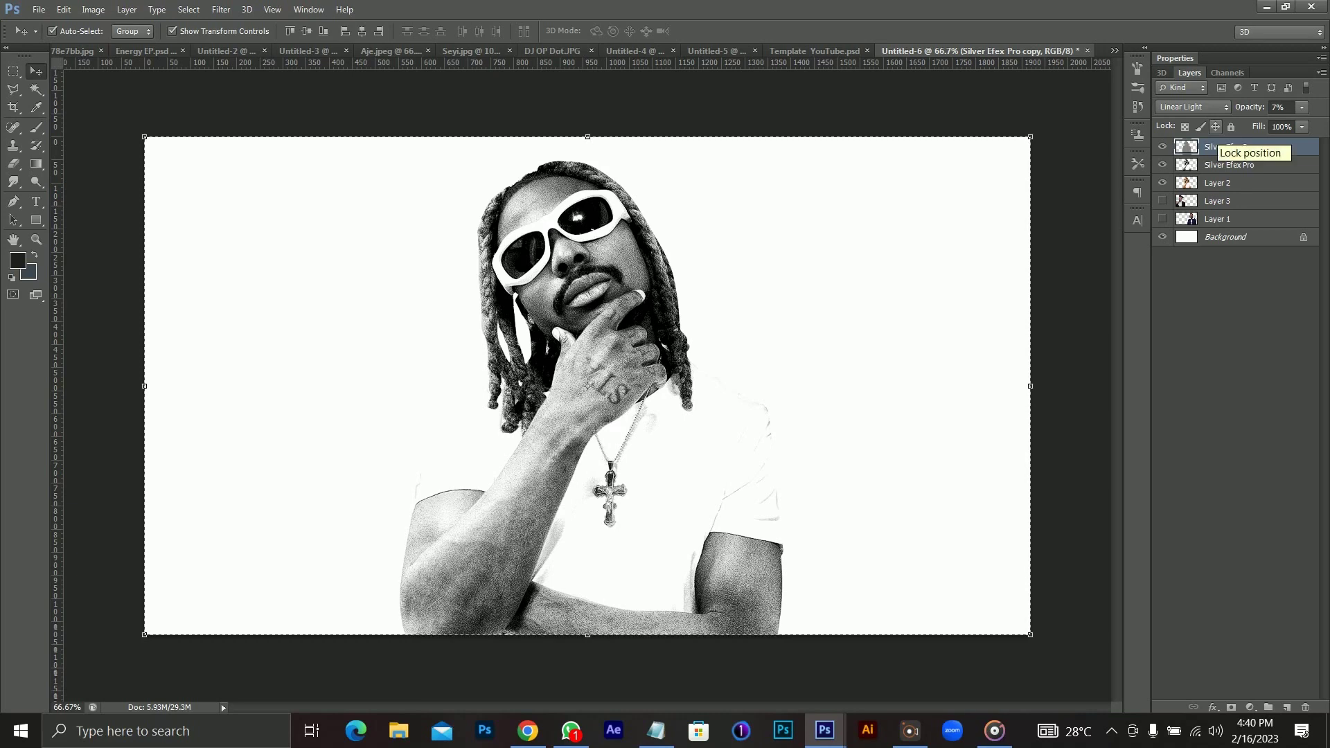
key(ctrl+c)
key(ctrl+v)
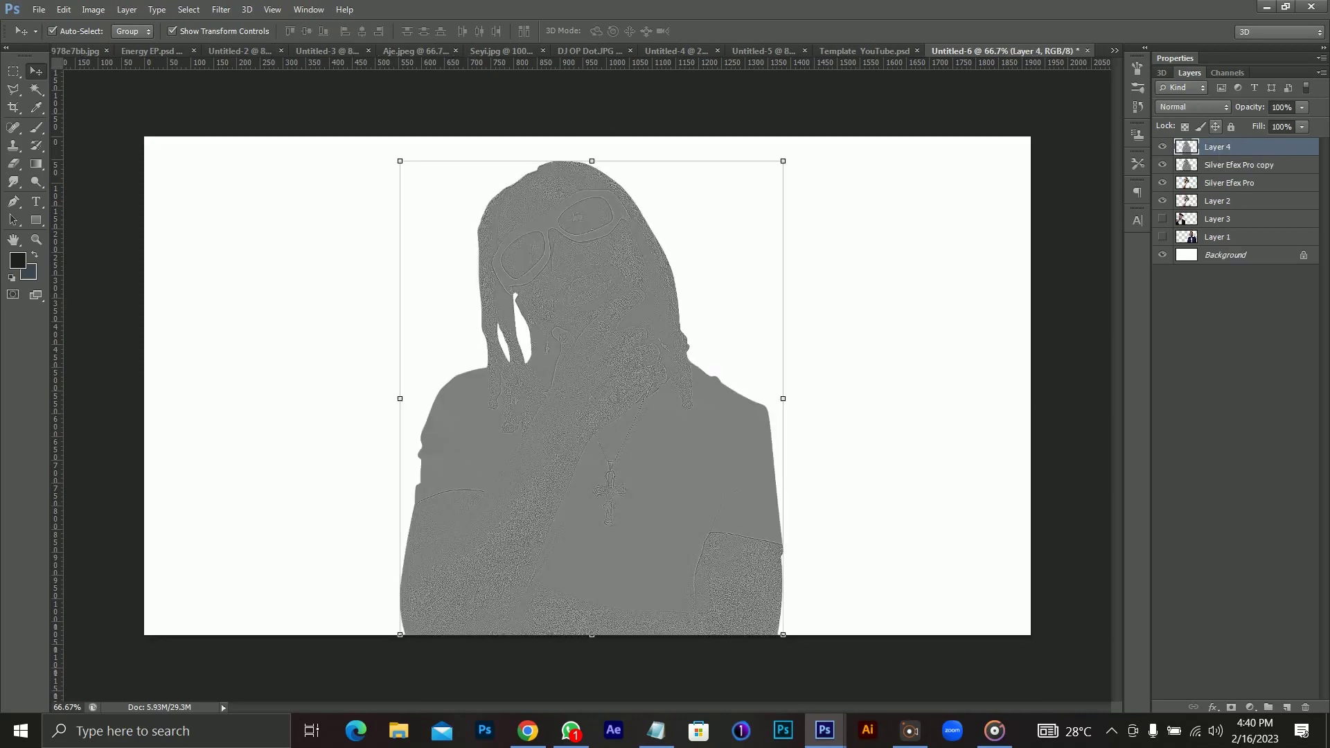
key(ctrl+z)
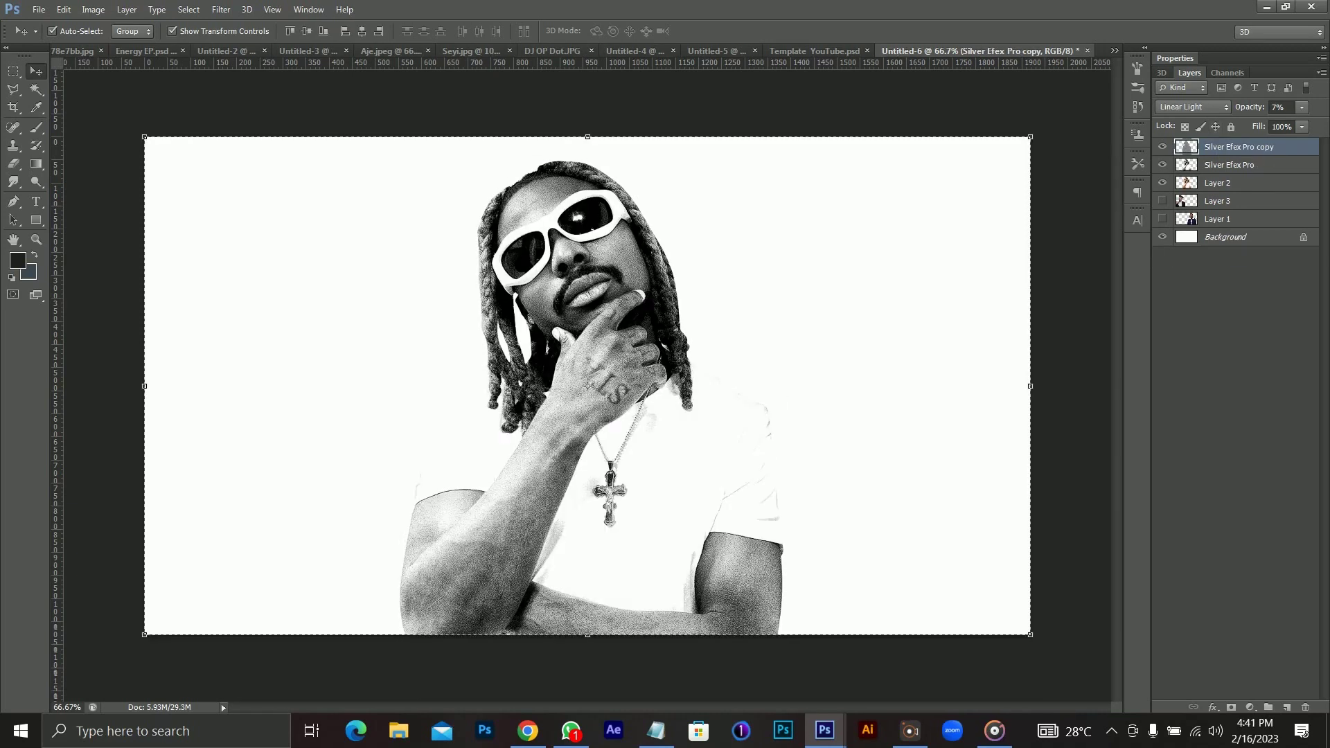
key(ctrl+shift+c)
key(ctrl+v)
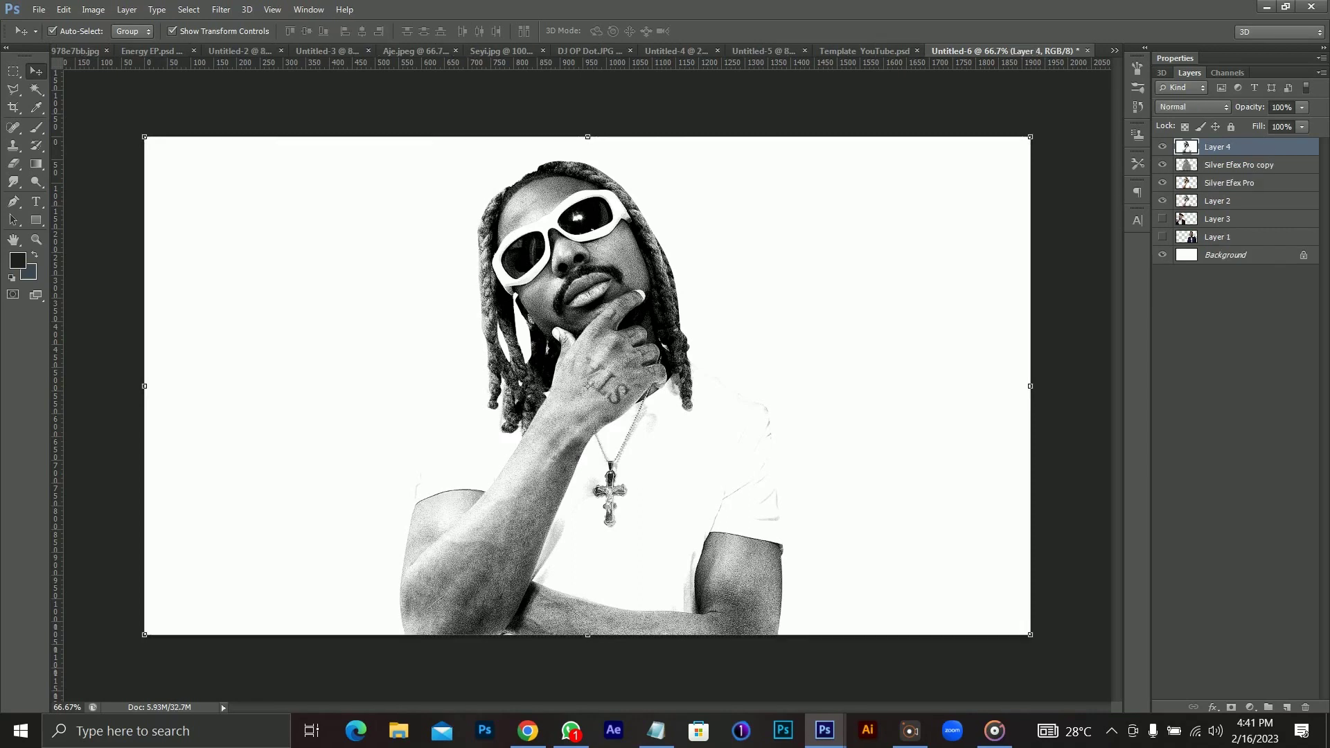
key(ctrl+z)
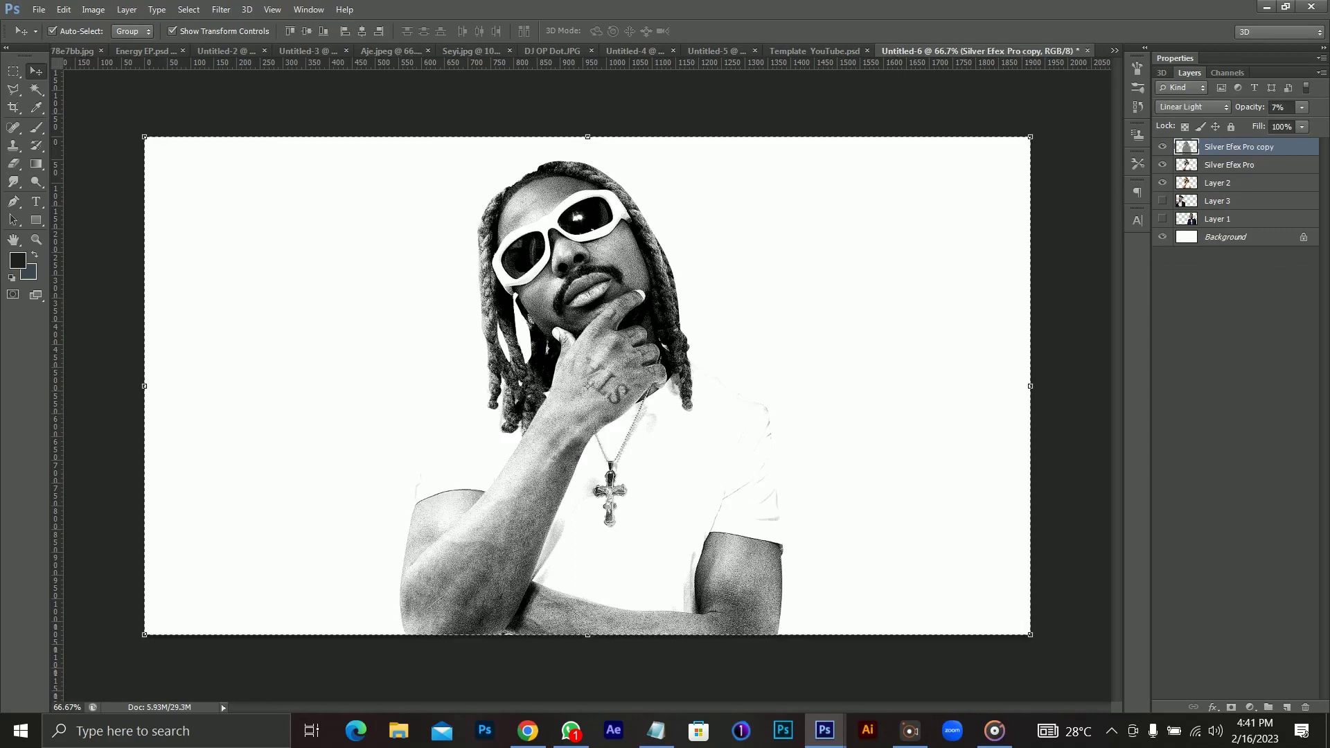
key(ctrl+d)
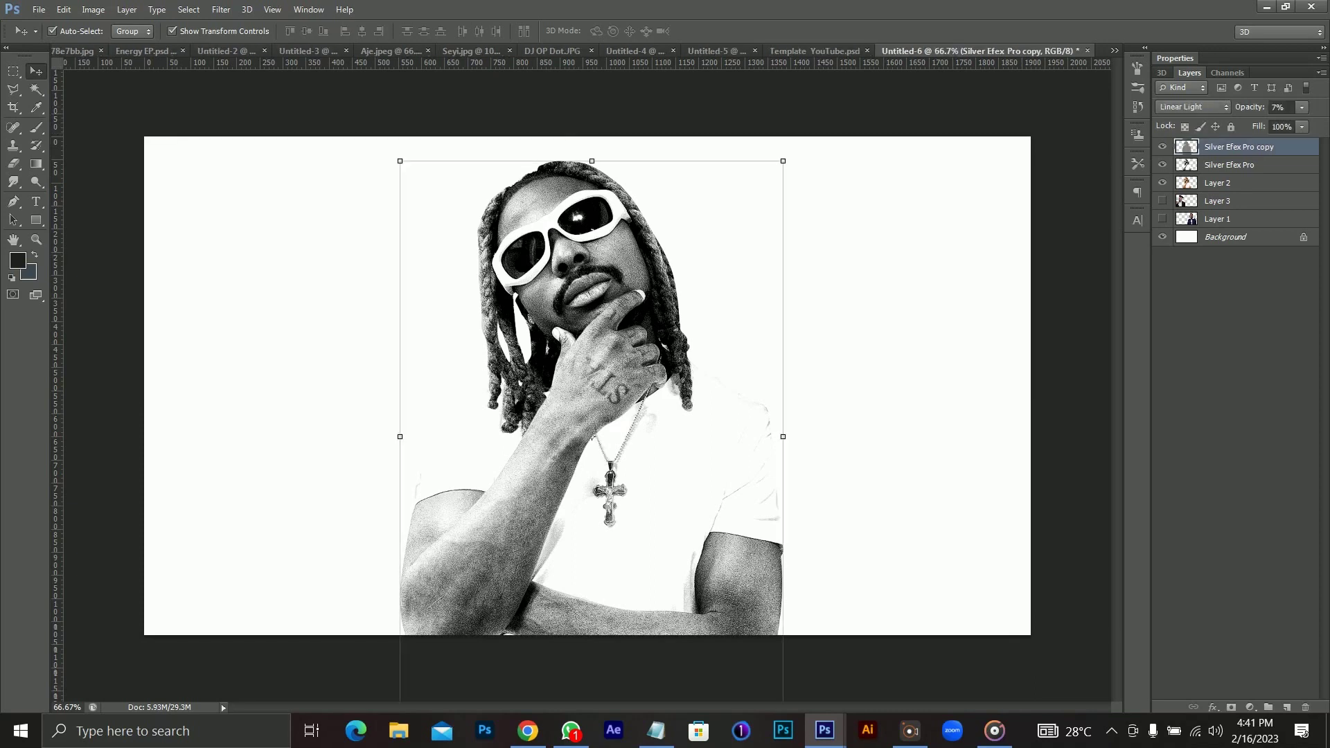
click(1229, 165)
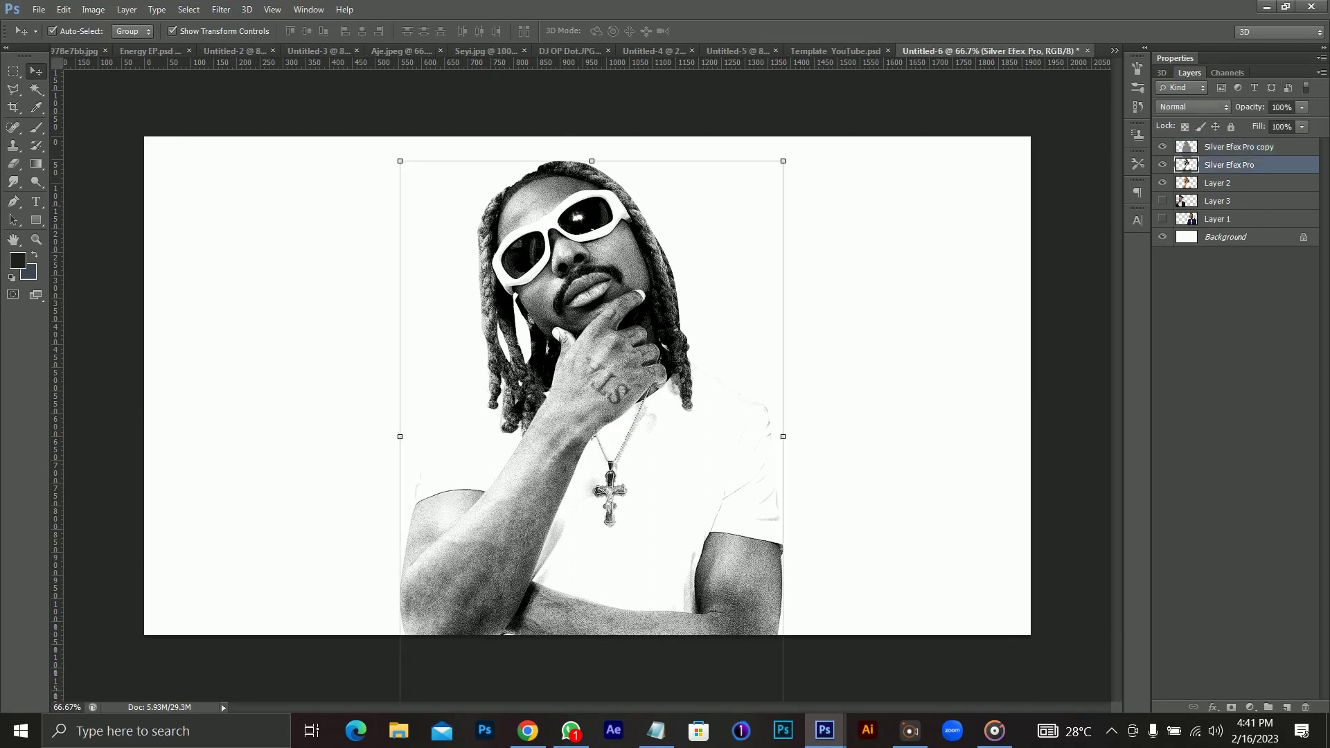
key(alt+bracketright)
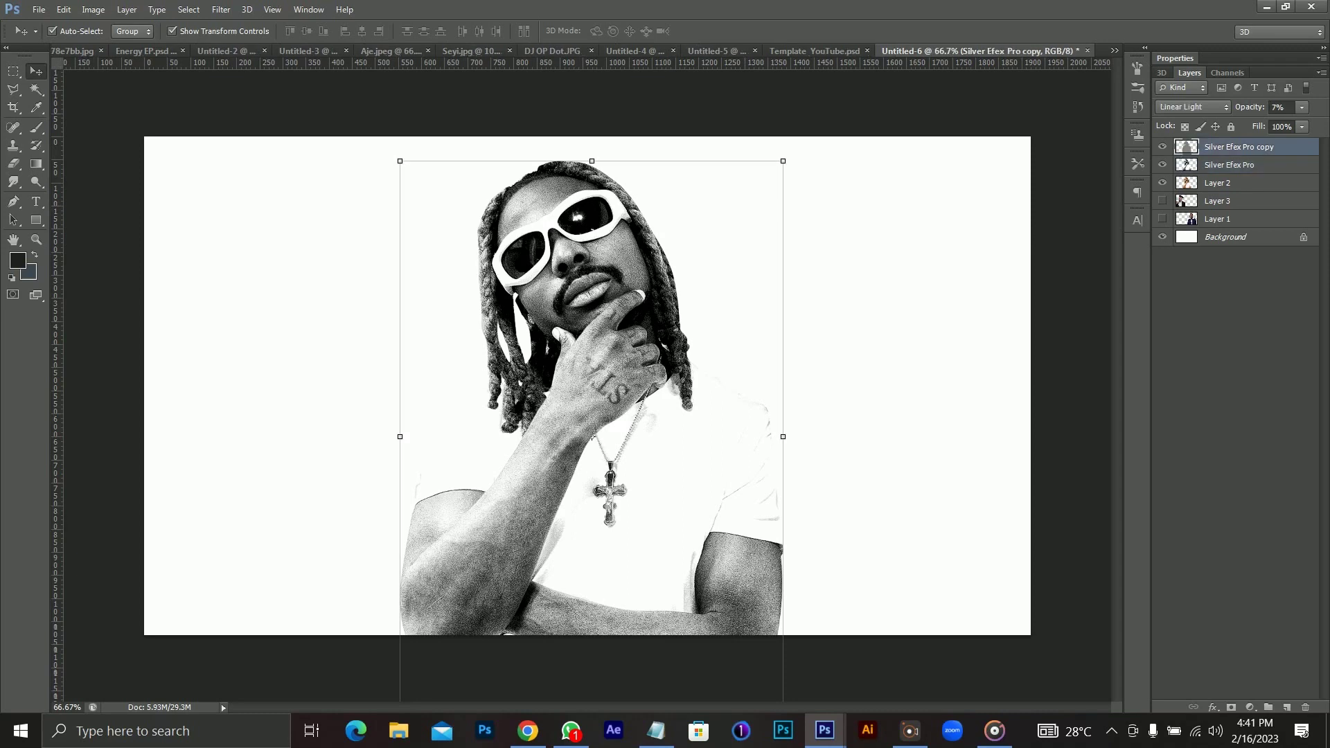
Step: Hide the Background, create a merged copy of the visible portrait on a new top layer, and show the Background again
click(1162, 236)
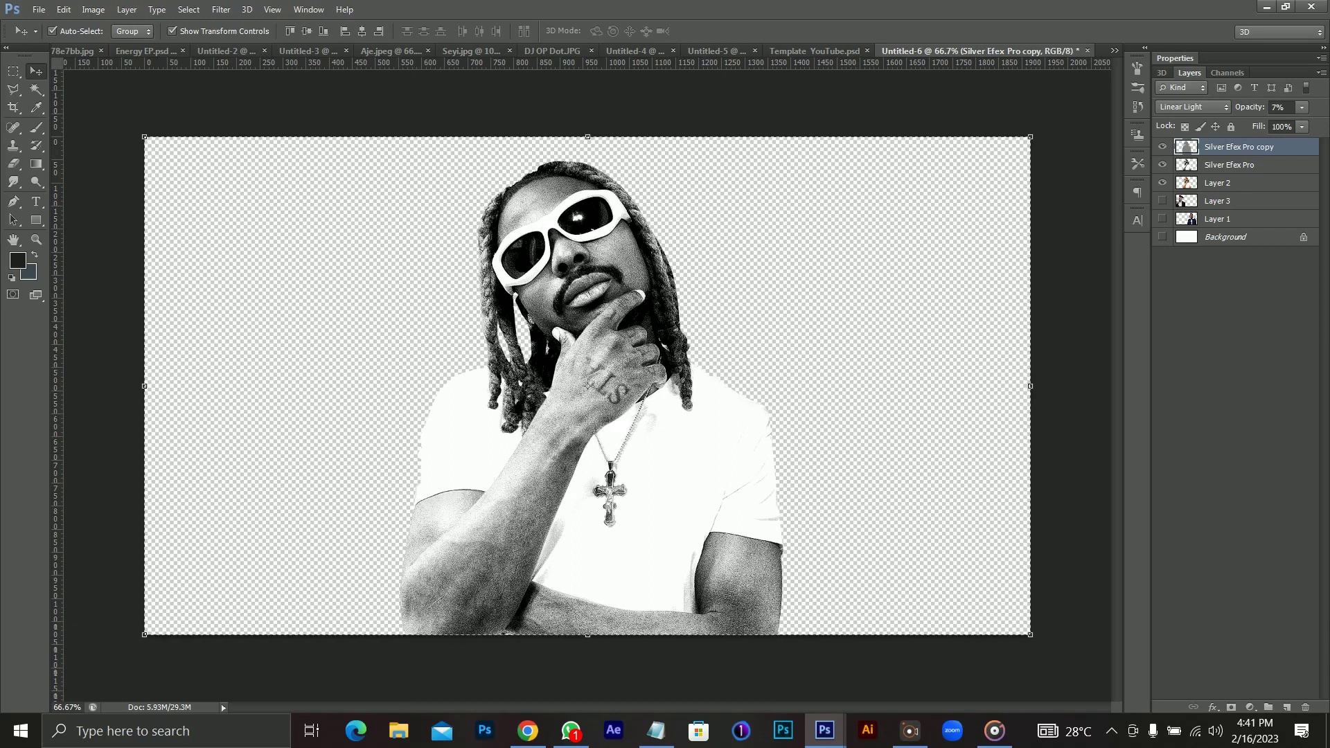
key(ctrl+shift+alt+e)
click(1162, 254)
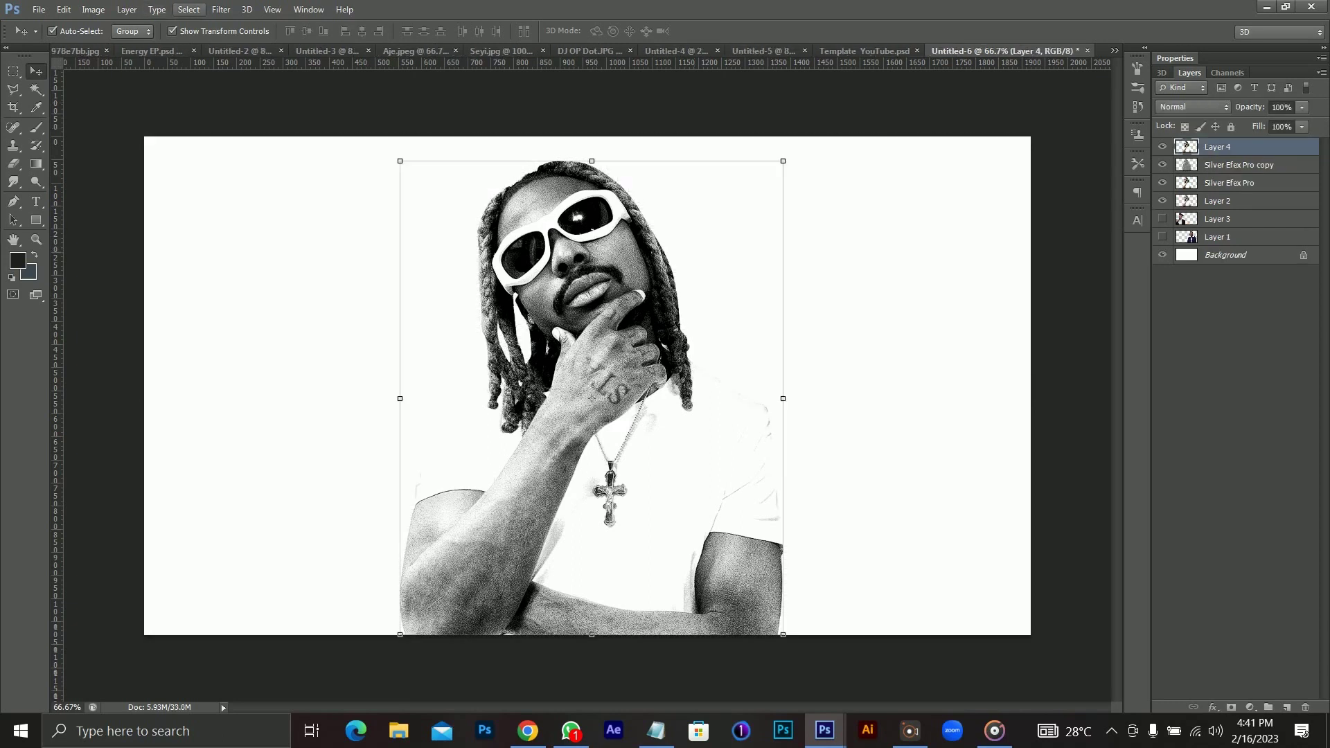
Step: Smooth the skin on the merged Layer 4 portrait with SkinFiner at its default settings, and apply the same filter once more
click(221, 9)
mouse_move(317, 410)
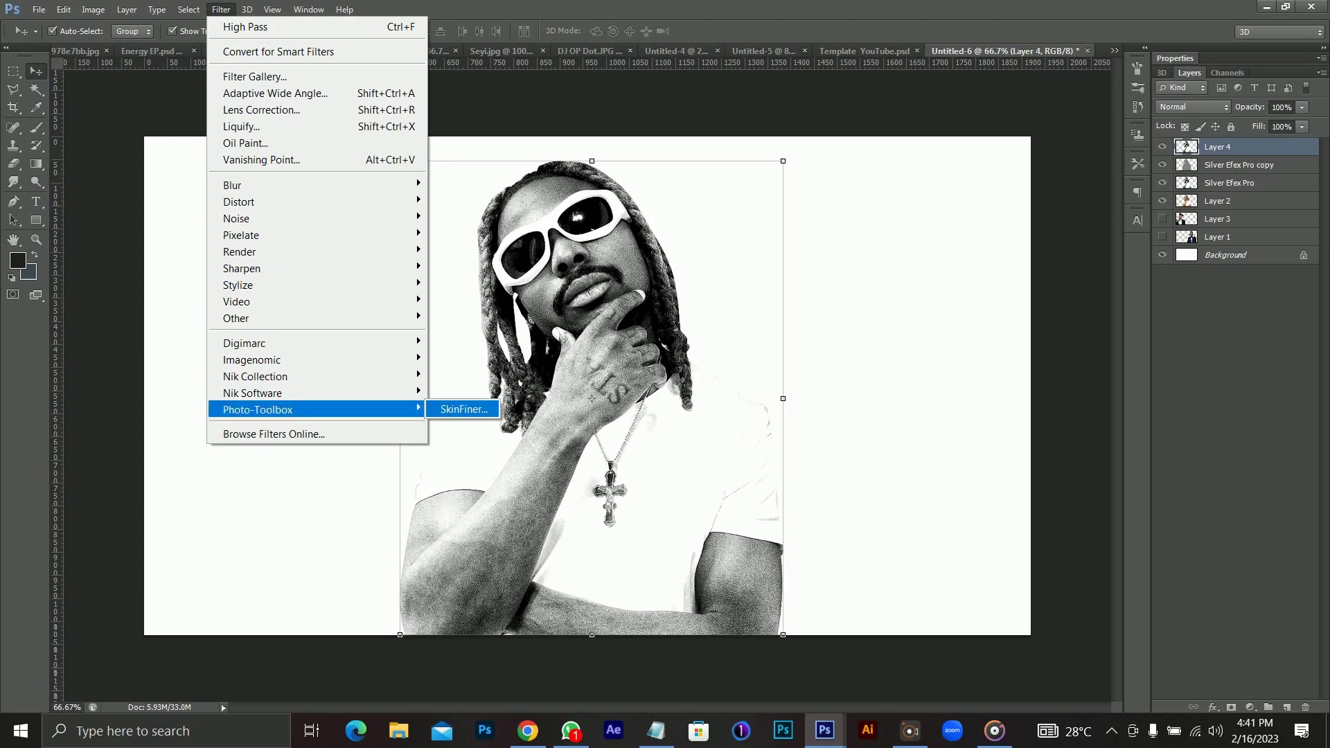
click(485, 407)
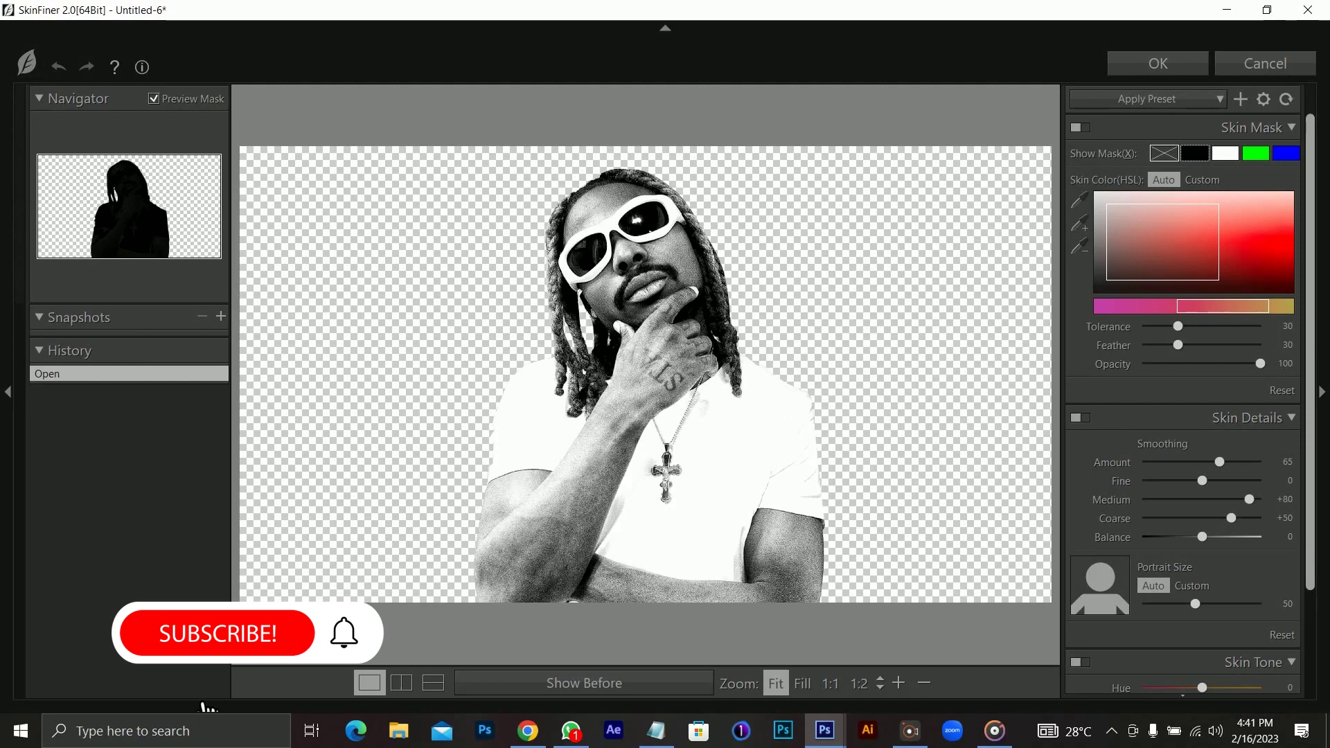
click(640, 259)
drag(640, 259, 665, 277)
click(1156, 63)
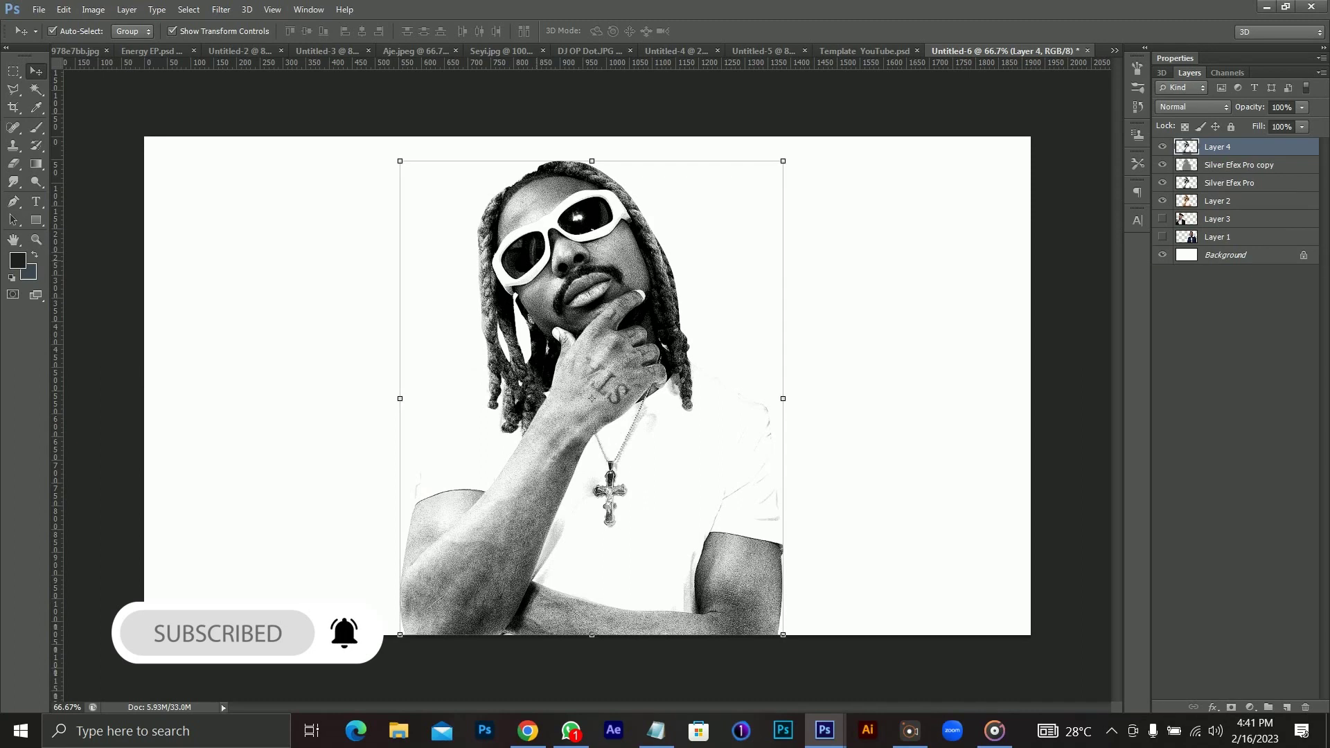
click(220, 9)
click(243, 25)
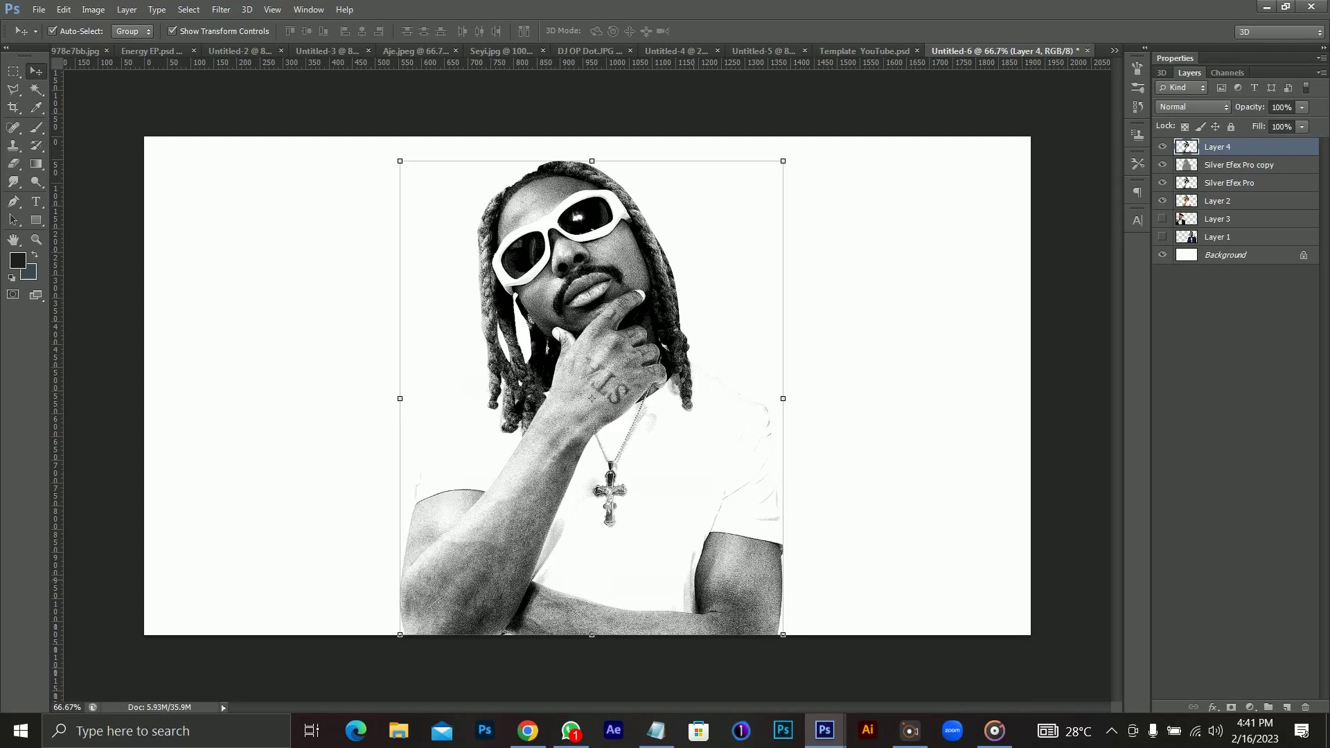
key(ctrl+plus)
key(ctrl+minus)
Step: Show Layer 3 and convert it to black and white in Silver Efex Pro with brightness 3%, contrast 43% and structure 73%
click(1162, 219)
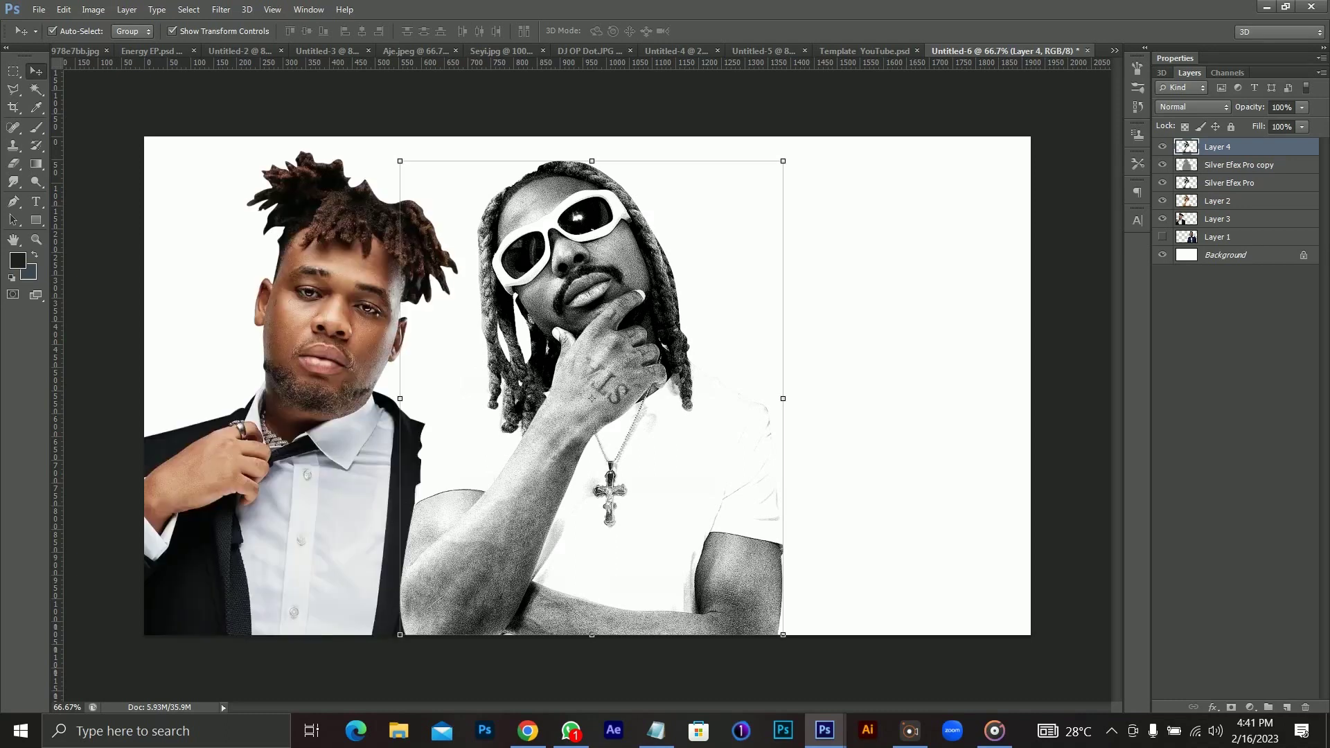
click(1216, 219)
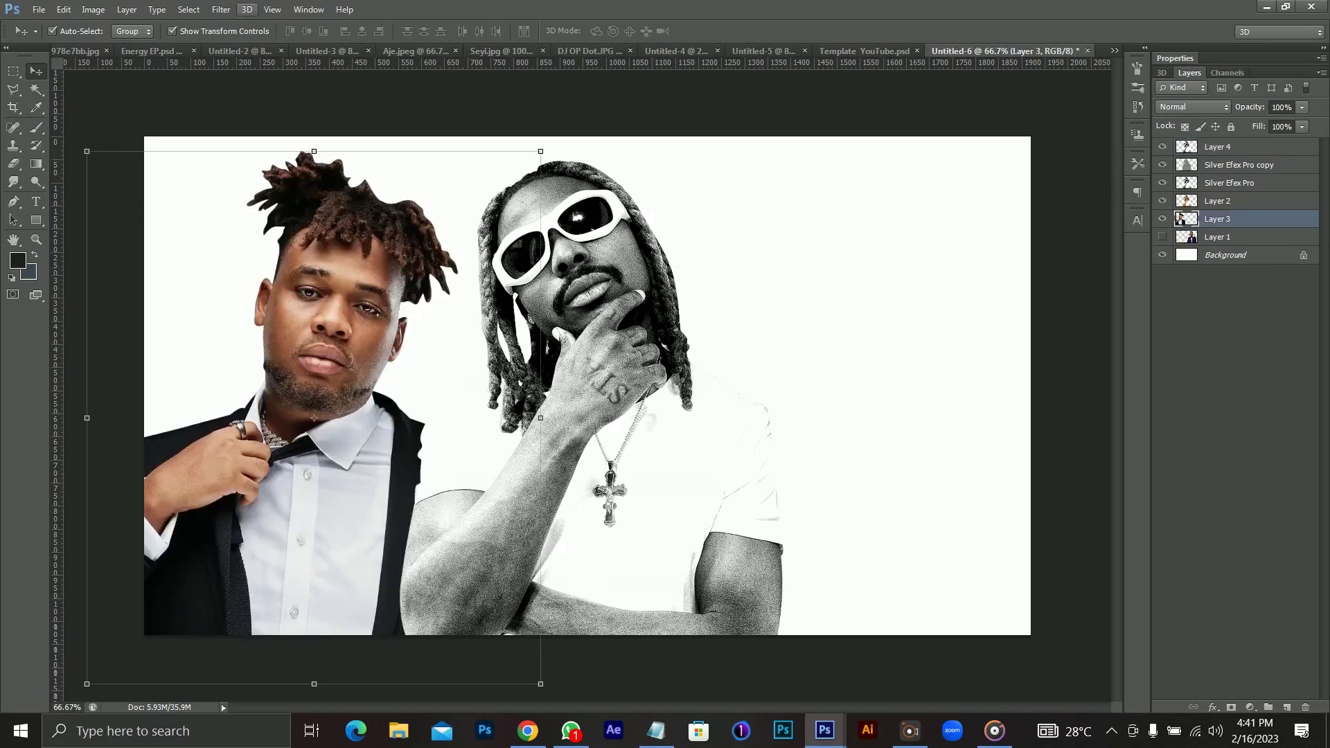
click(221, 9)
mouse_move(417, 402)
click(473, 408)
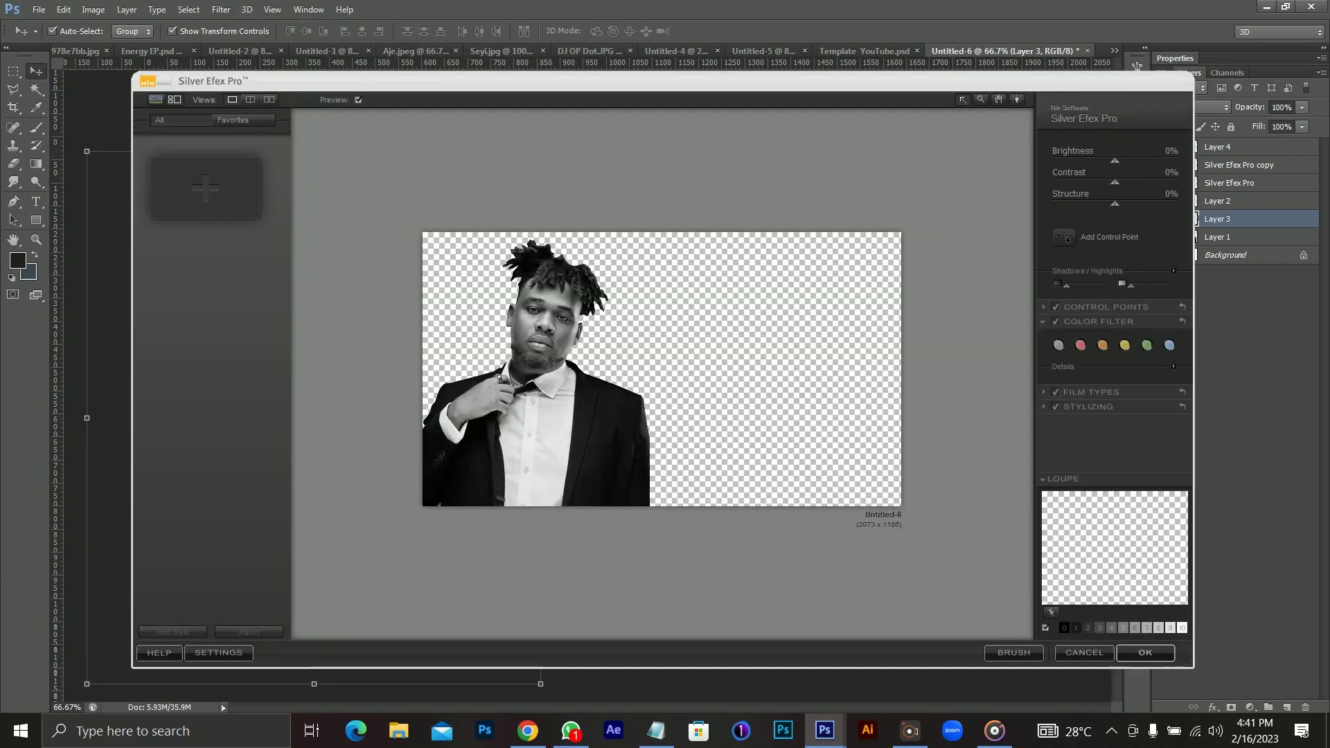
drag(1114, 182, 1159, 204)
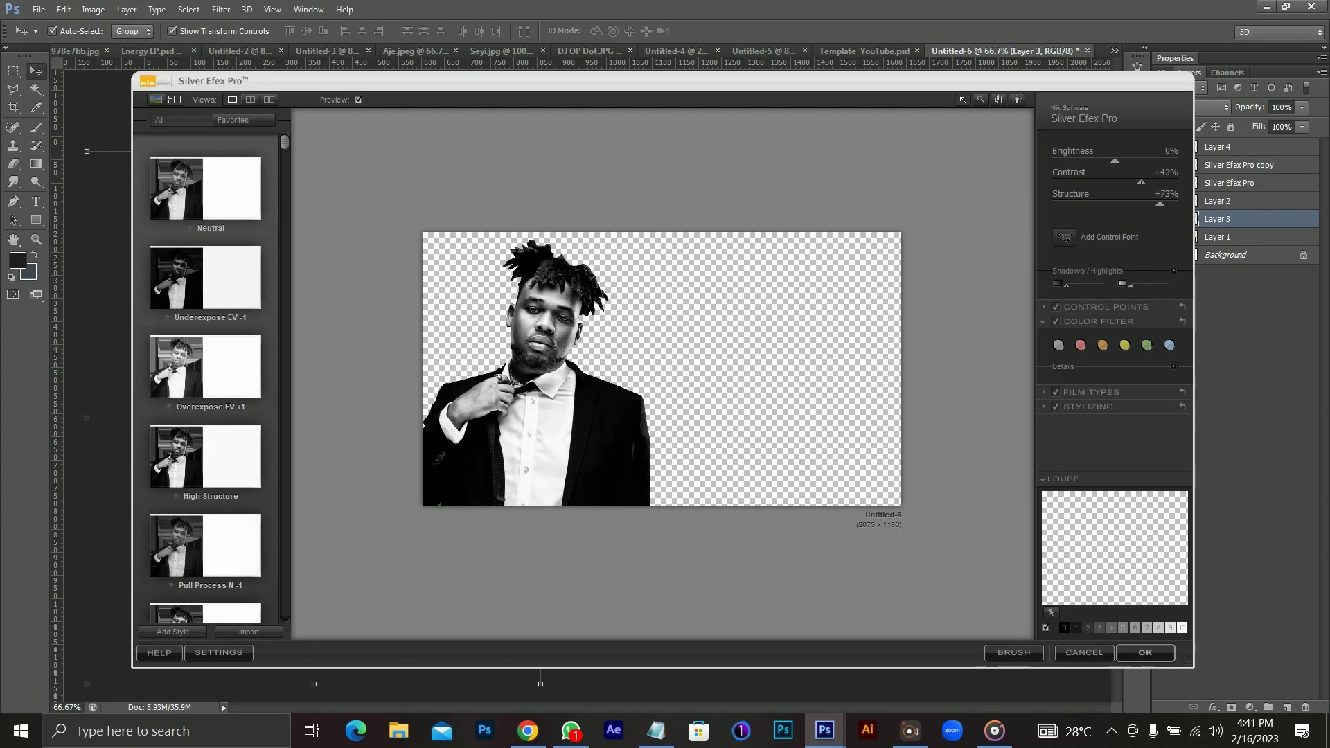
drag(1114, 160, 1113, 161)
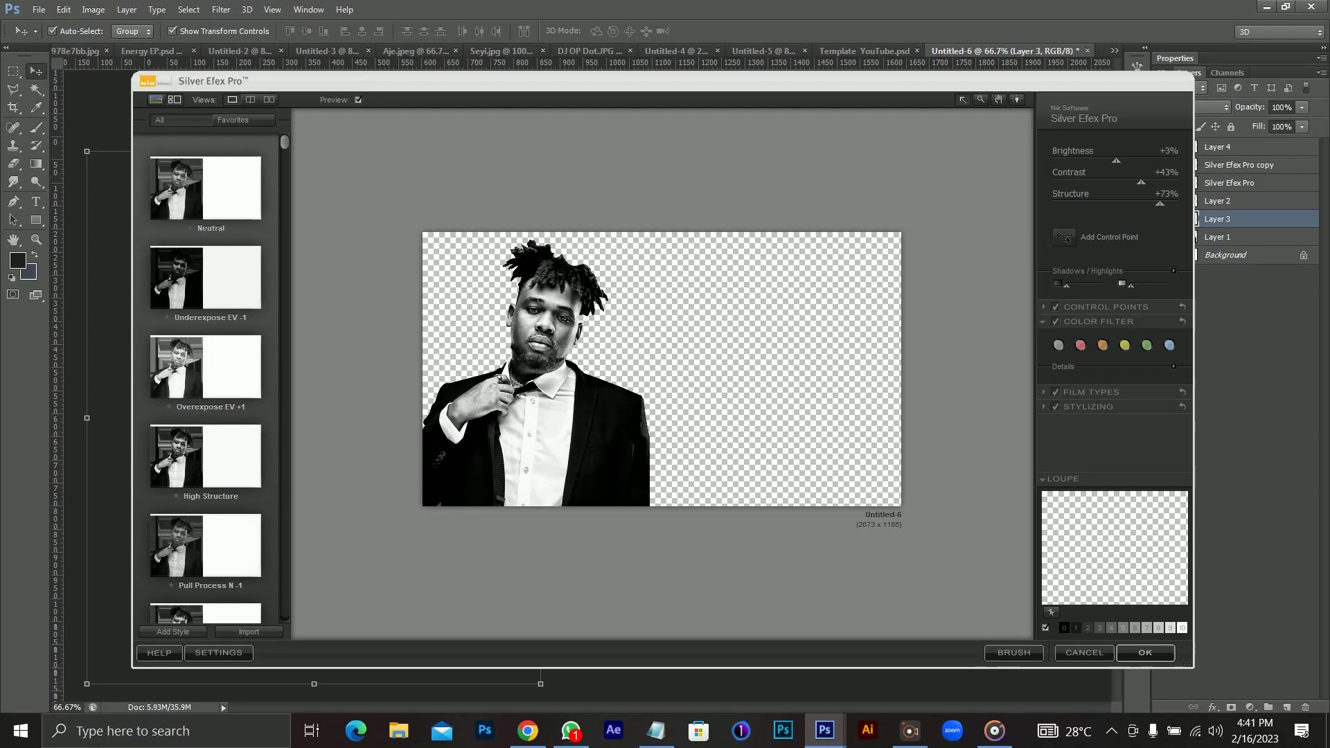
key(Return)
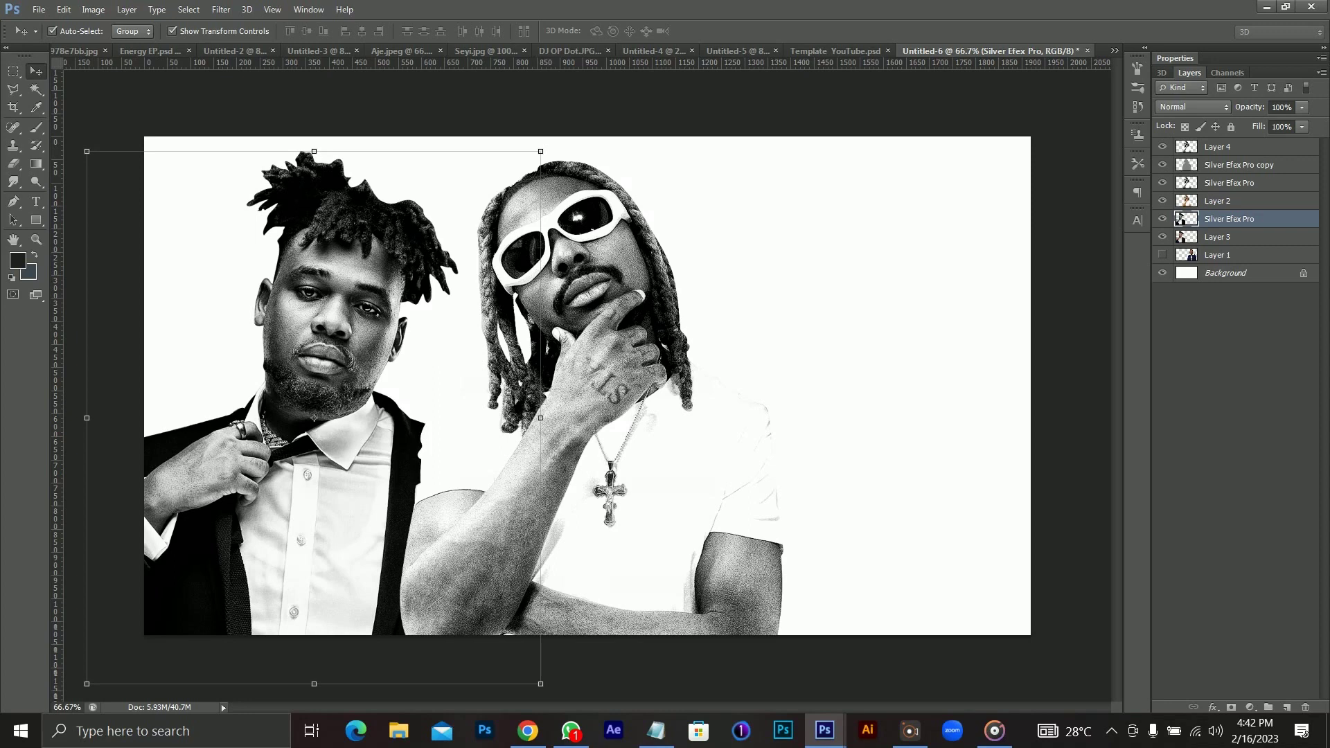
Step: Hide Layer 3 and adjust the Levels of its Silver Efex Pro layer to input shadows 1 and highlights 229, with lighter midtones
click(1162, 236)
key(ctrl+l)
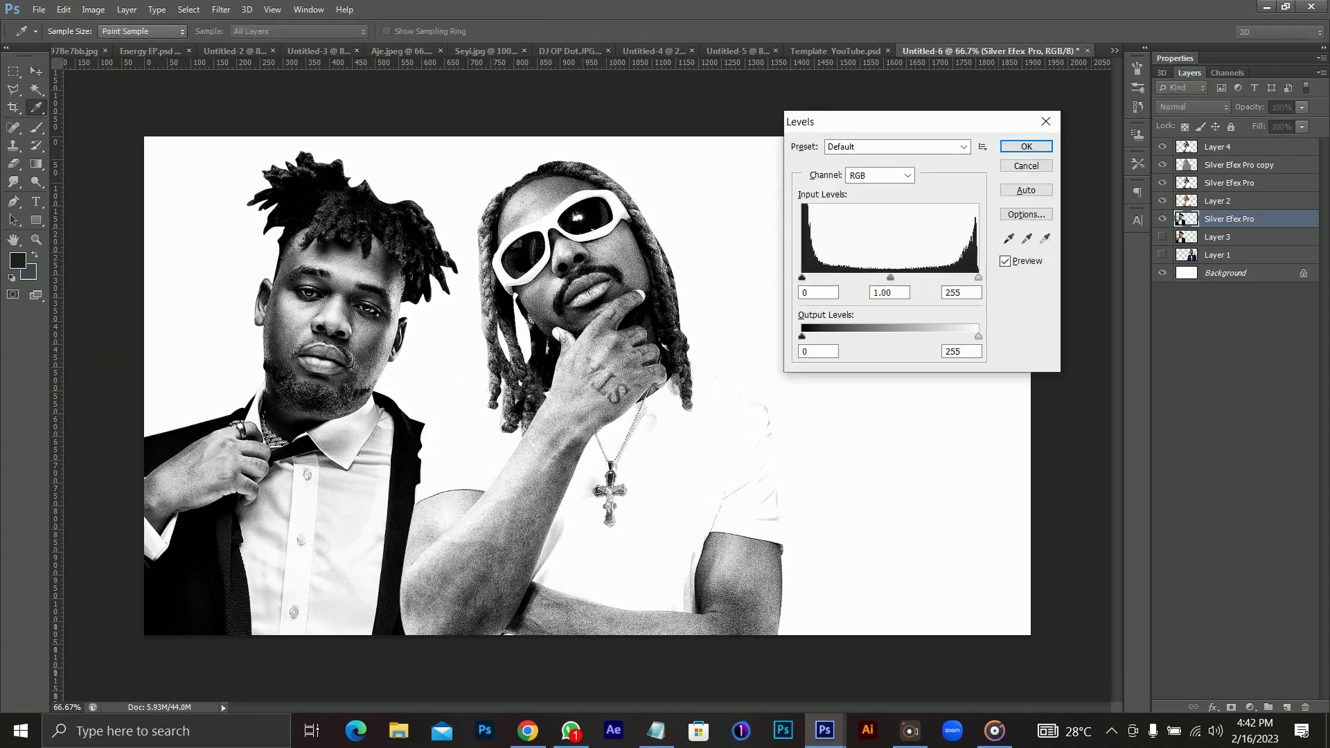
drag(978, 277, 875, 277)
key(shift+Tab)
key(shift+Tab)
key(Up)
key(Up)
key(Up)
key(Up)
key(Up)
key(Up)
key(Up)
key(Up)
key(Up)
key(Up)
key(Up)
key(Up)
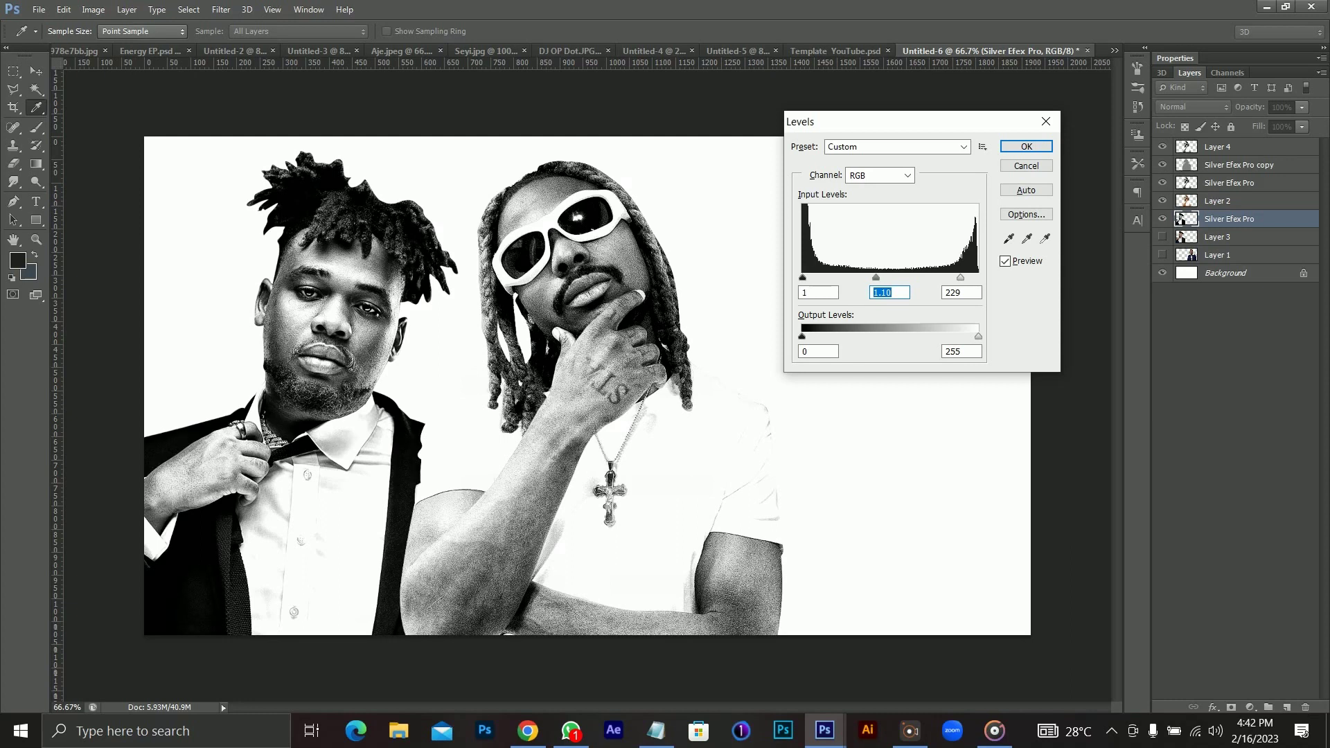
drag(878, 277, 868, 277)
click(1026, 147)
key(Return)
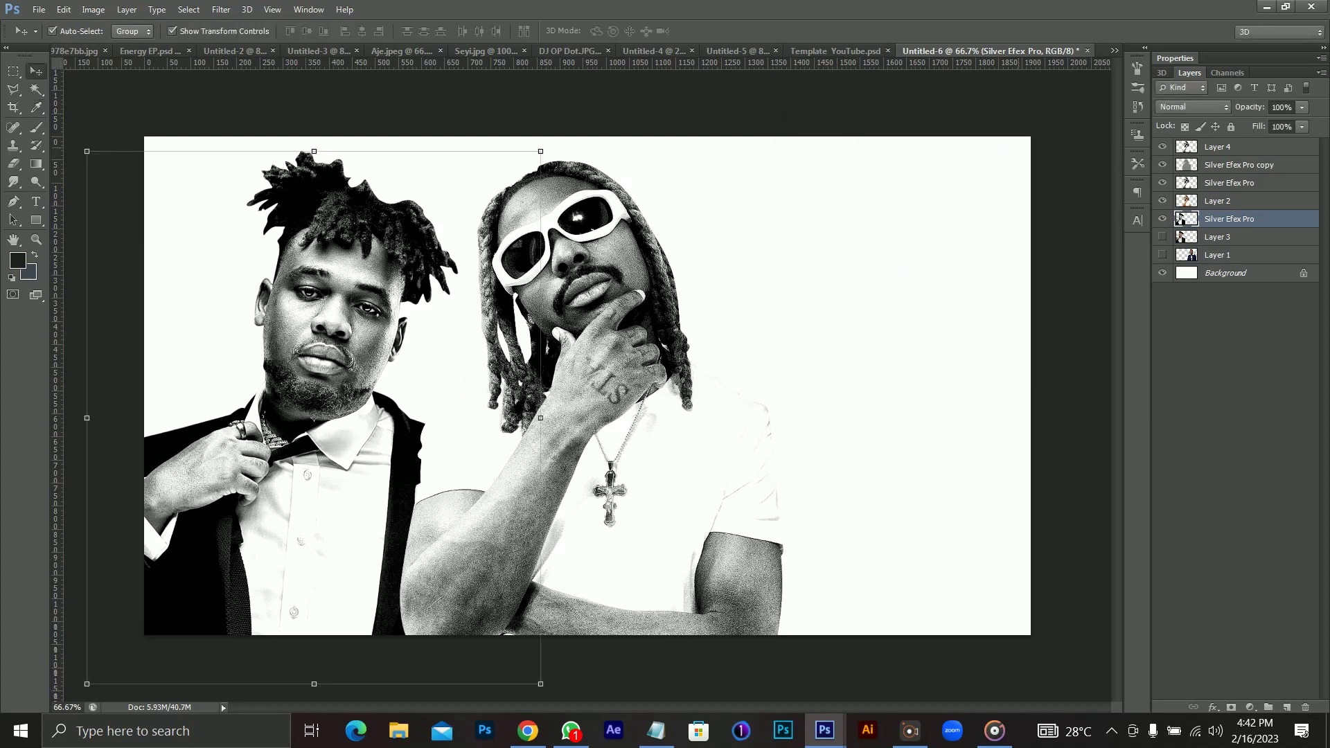
Step: Duplicate the left portrait's Silver Efex Pro layer and apply a High Pass filter with a 0.7-pixel radius to the copy
key(ctrl+j)
click(221, 9)
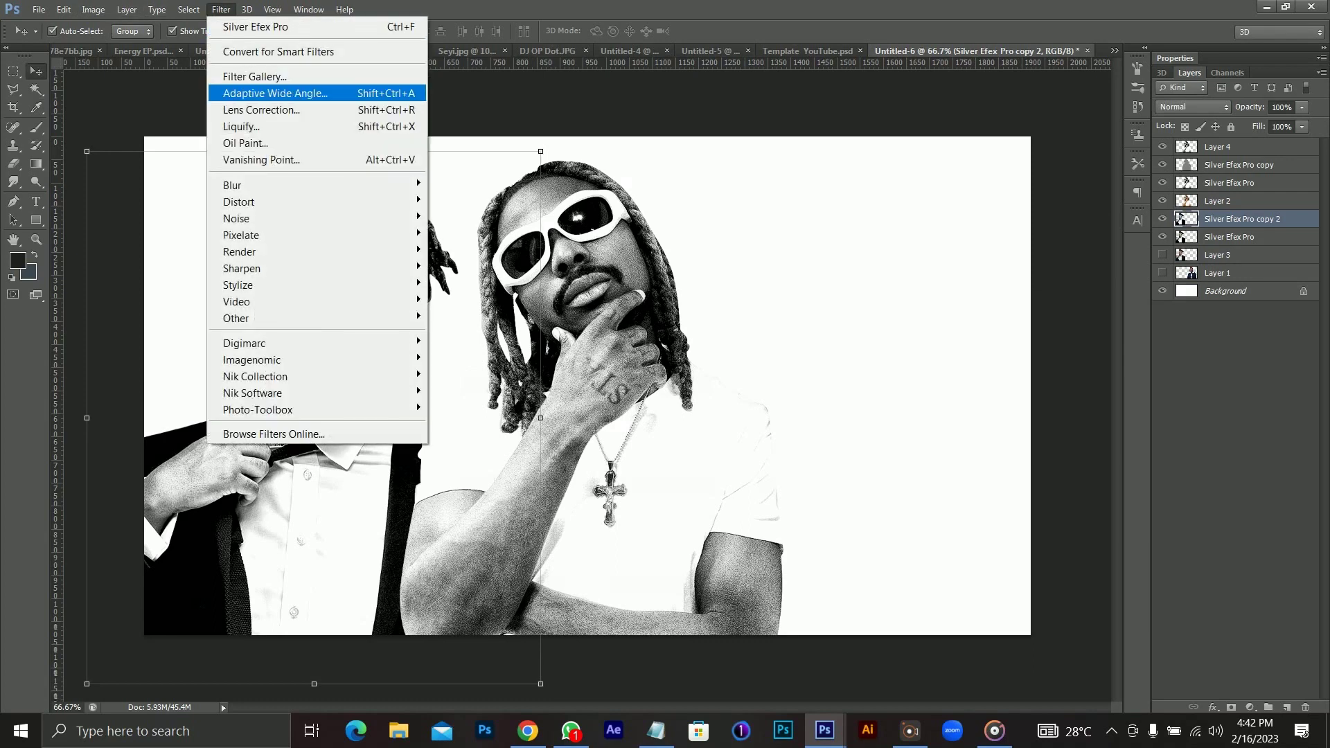
mouse_move(257, 409)
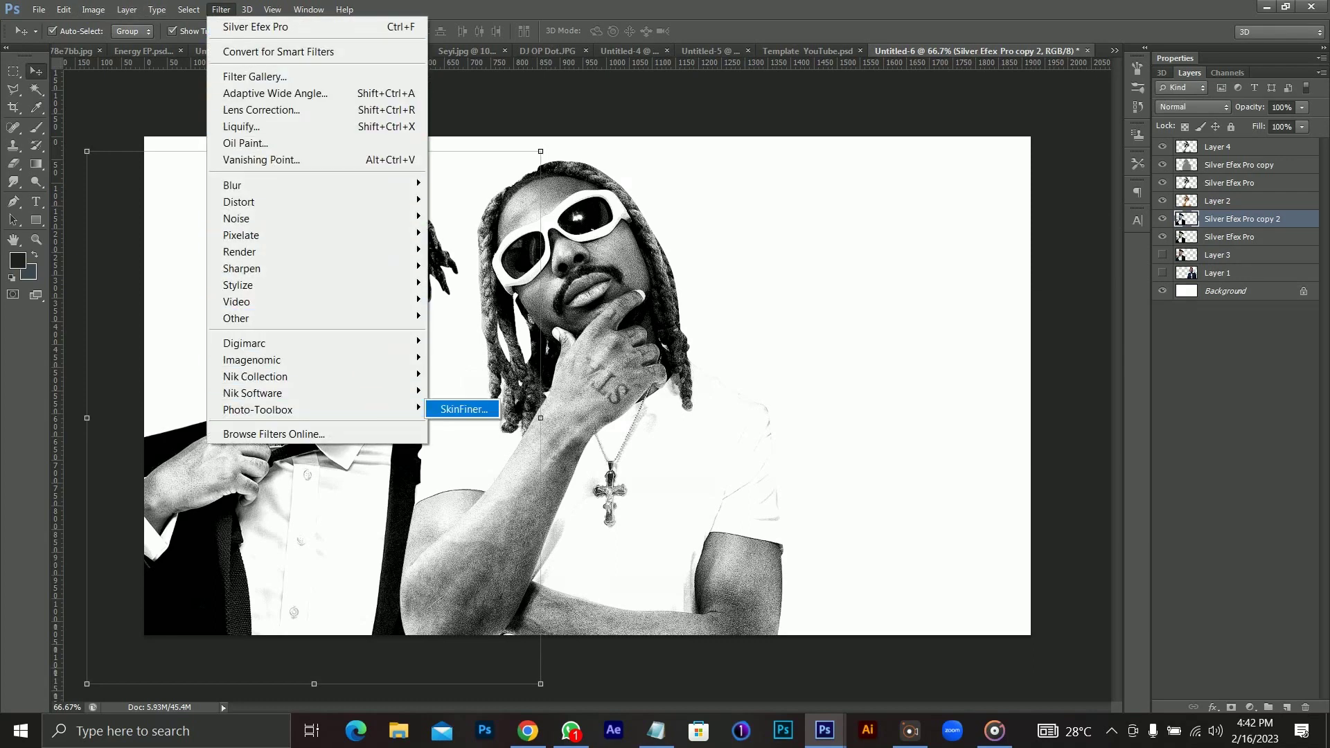
mouse_move(258, 318)
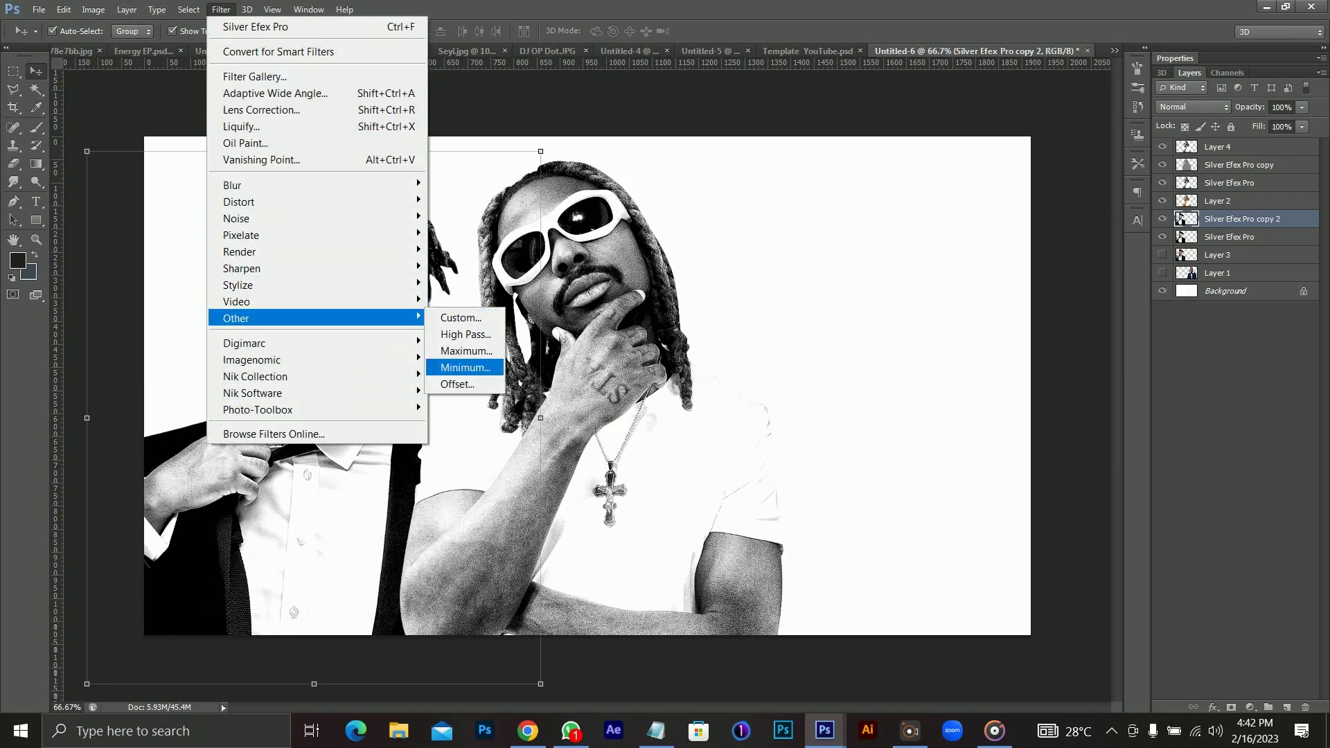
click(465, 334)
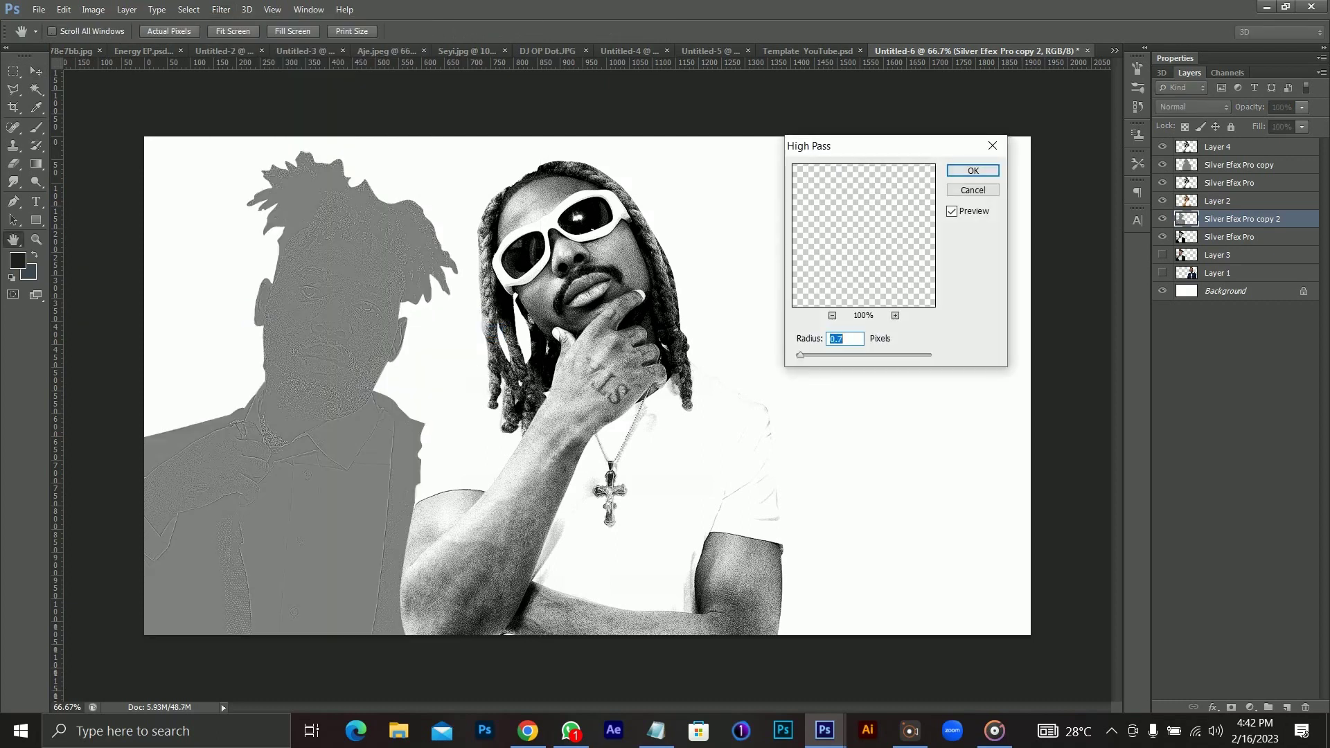
click(972, 171)
key(v)
Step: Set the Silver Efex Pro copy 2 layer's blend mode to Linear Light and its opacity to 44%
click(1191, 107)
key(Down)
key(Down)
key(Down)
key(Down)
key(Down)
key(Down)
key(Down)
key(Down)
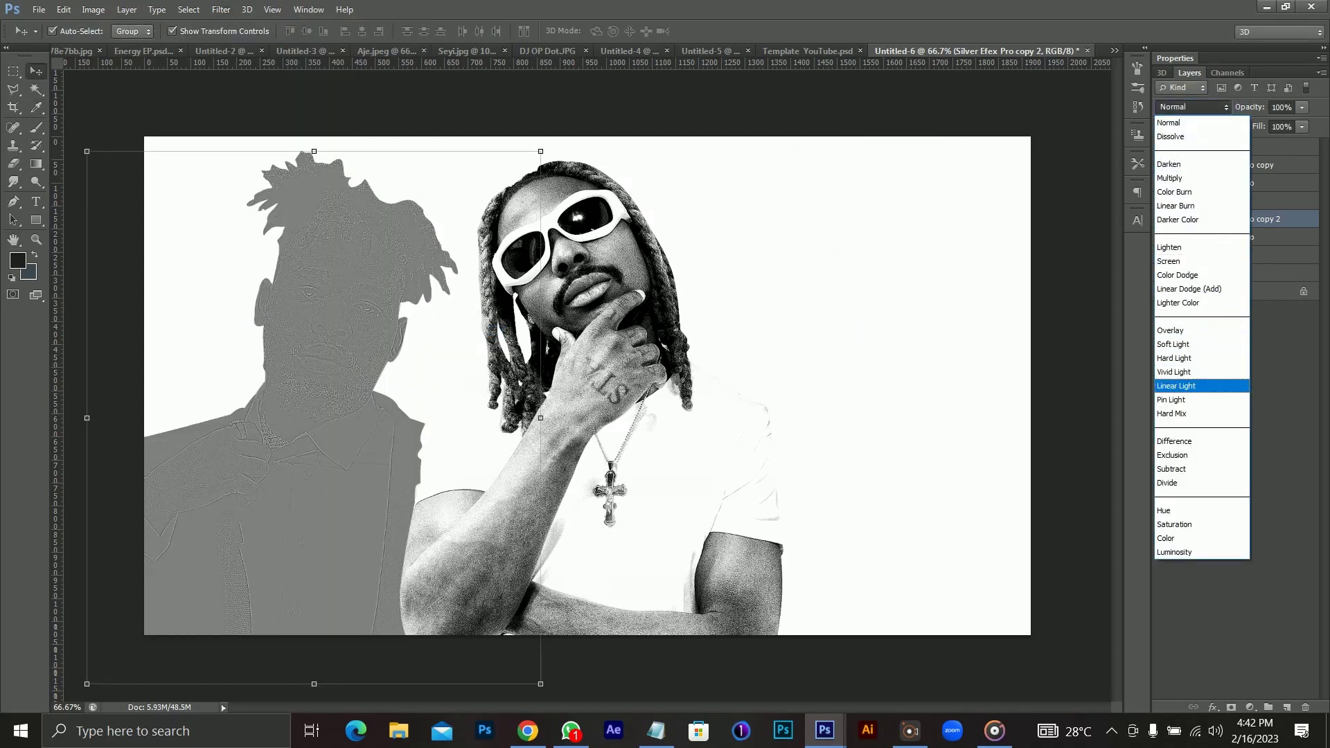
key(Return)
click(1301, 107)
drag(1302, 124, 1267, 123)
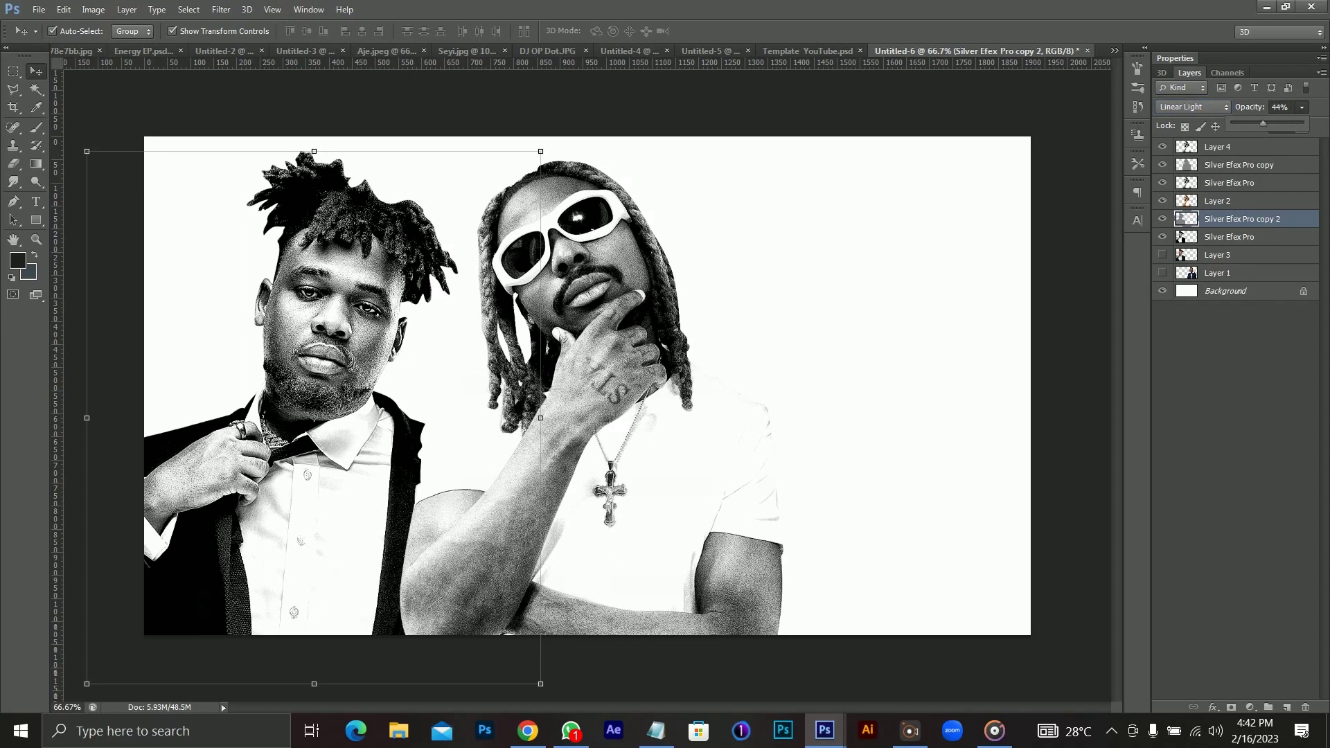
Step: Show Layer 1, convert it in Silver Efex Pro with brightness 13%, contrast 30% and structure 73%, and hide the original layer
click(1162, 272)
drag(830, 251, 841, 251)
click(221, 9)
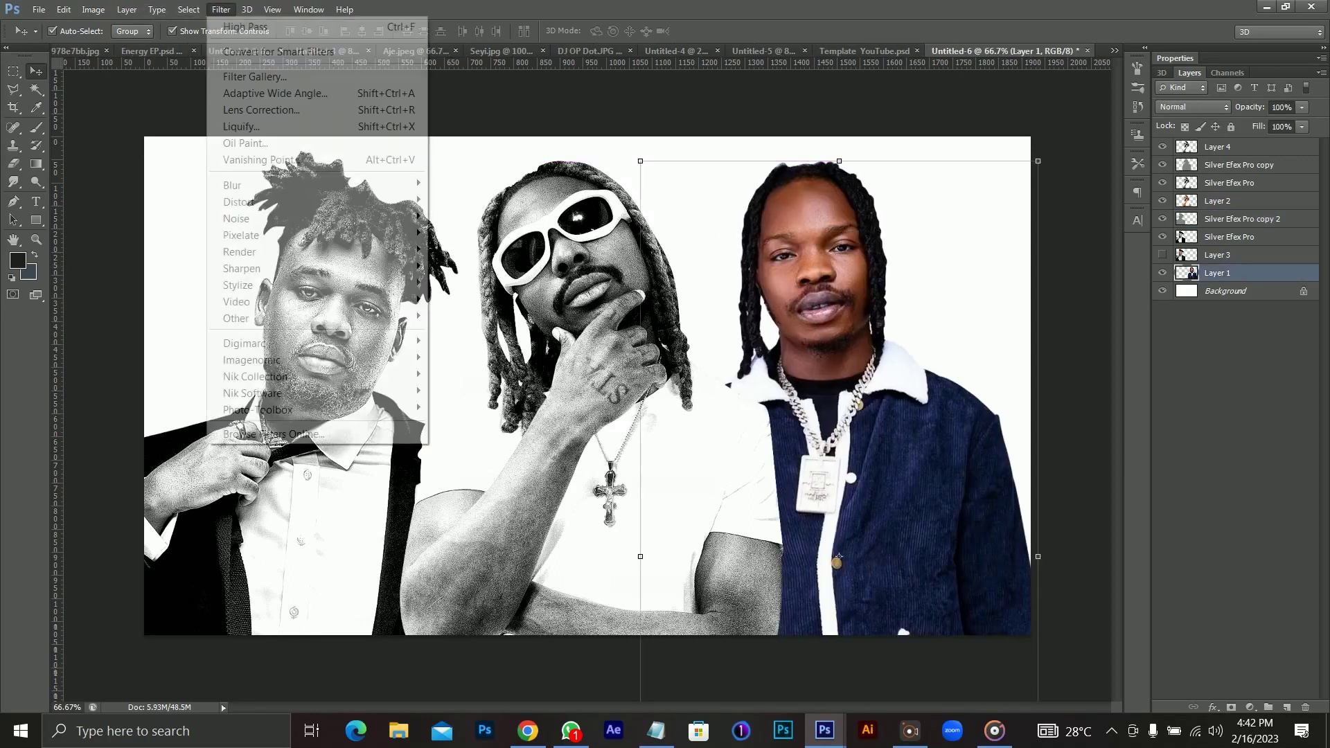
mouse_move(258, 409)
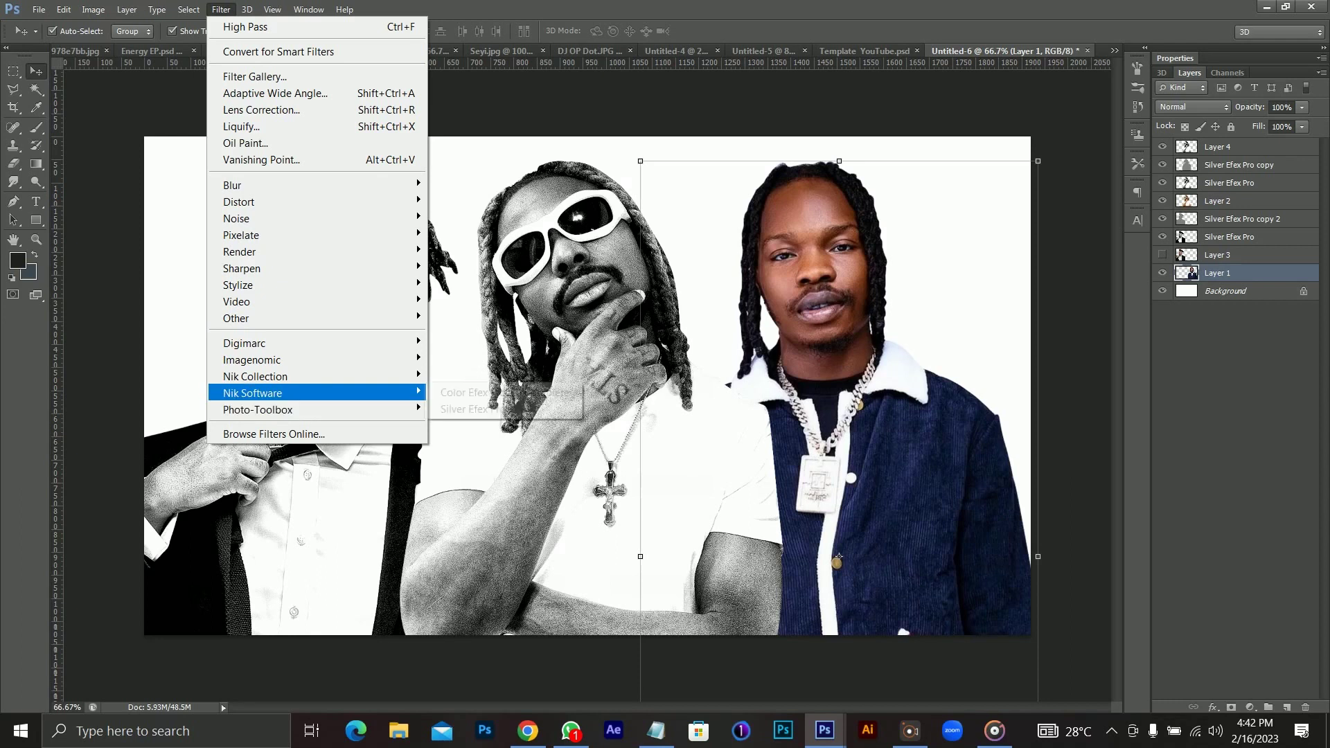
click(471, 409)
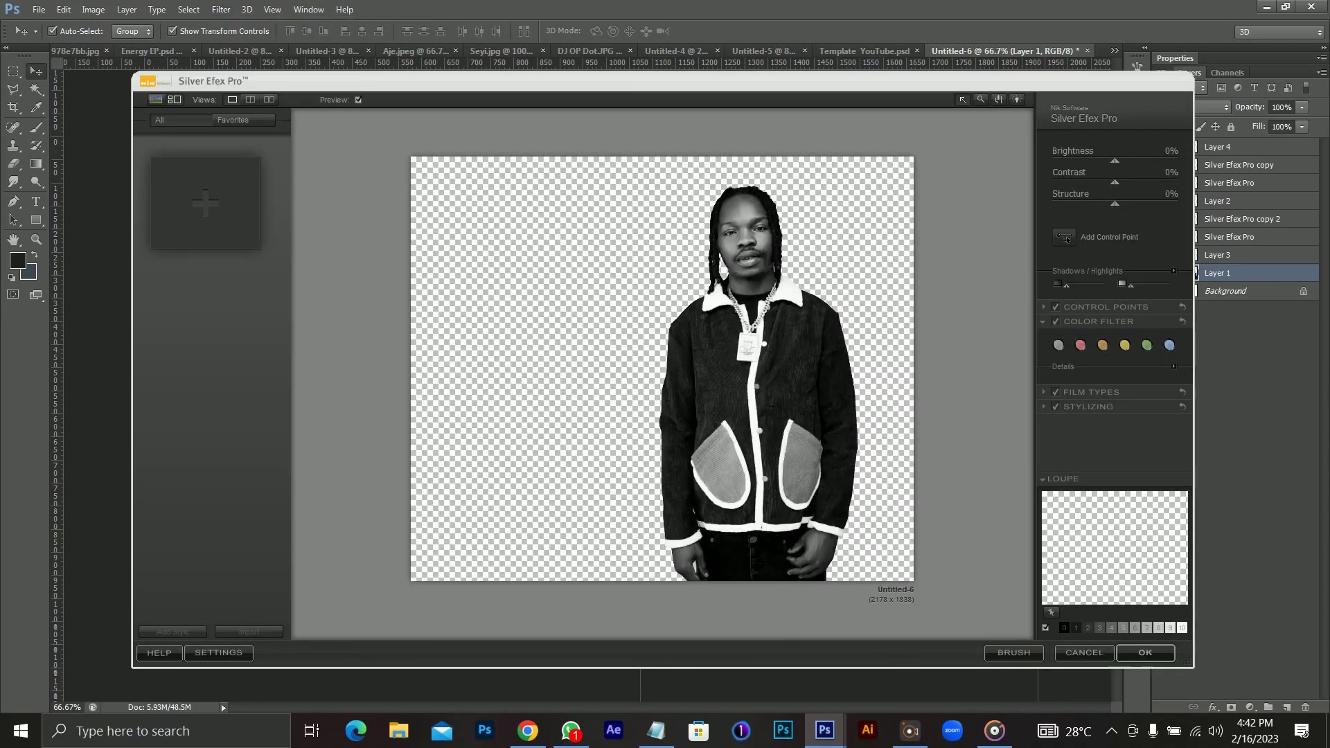
drag(1114, 203, 1159, 203)
drag(1114, 161, 1122, 161)
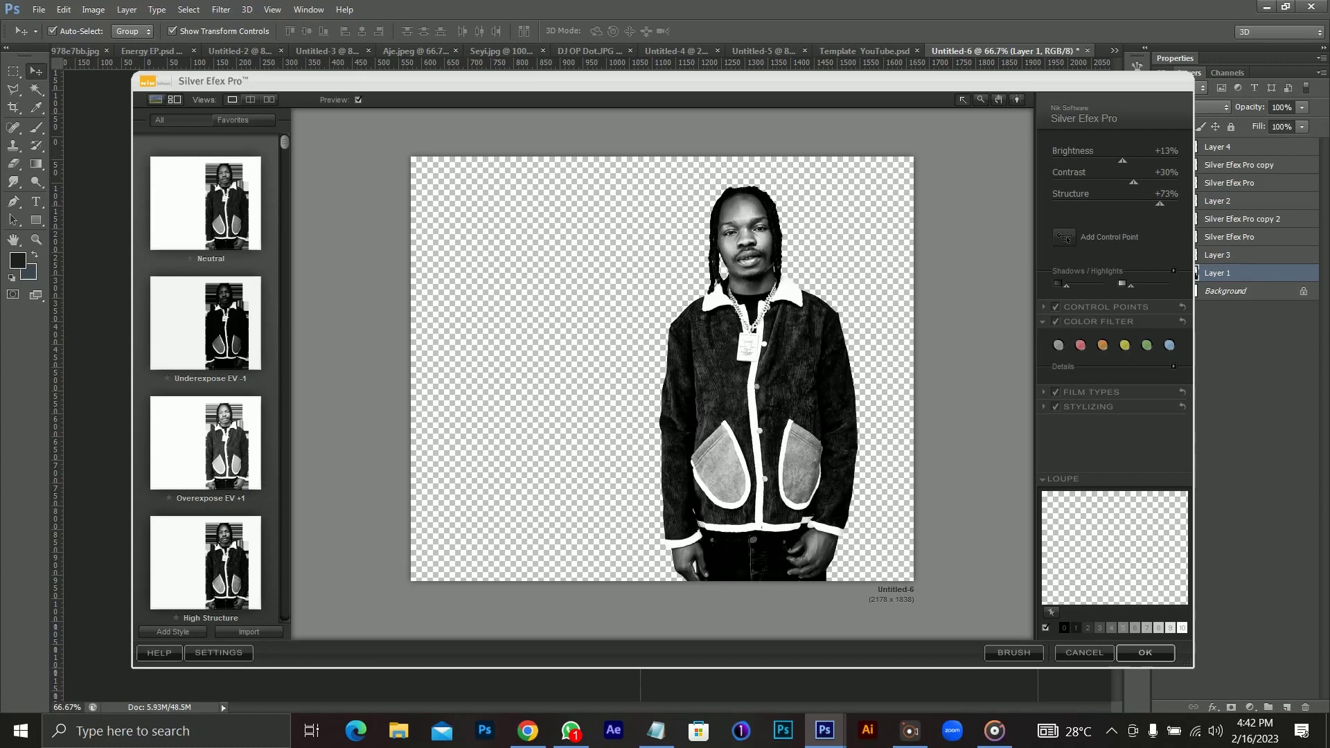
click(1145, 652)
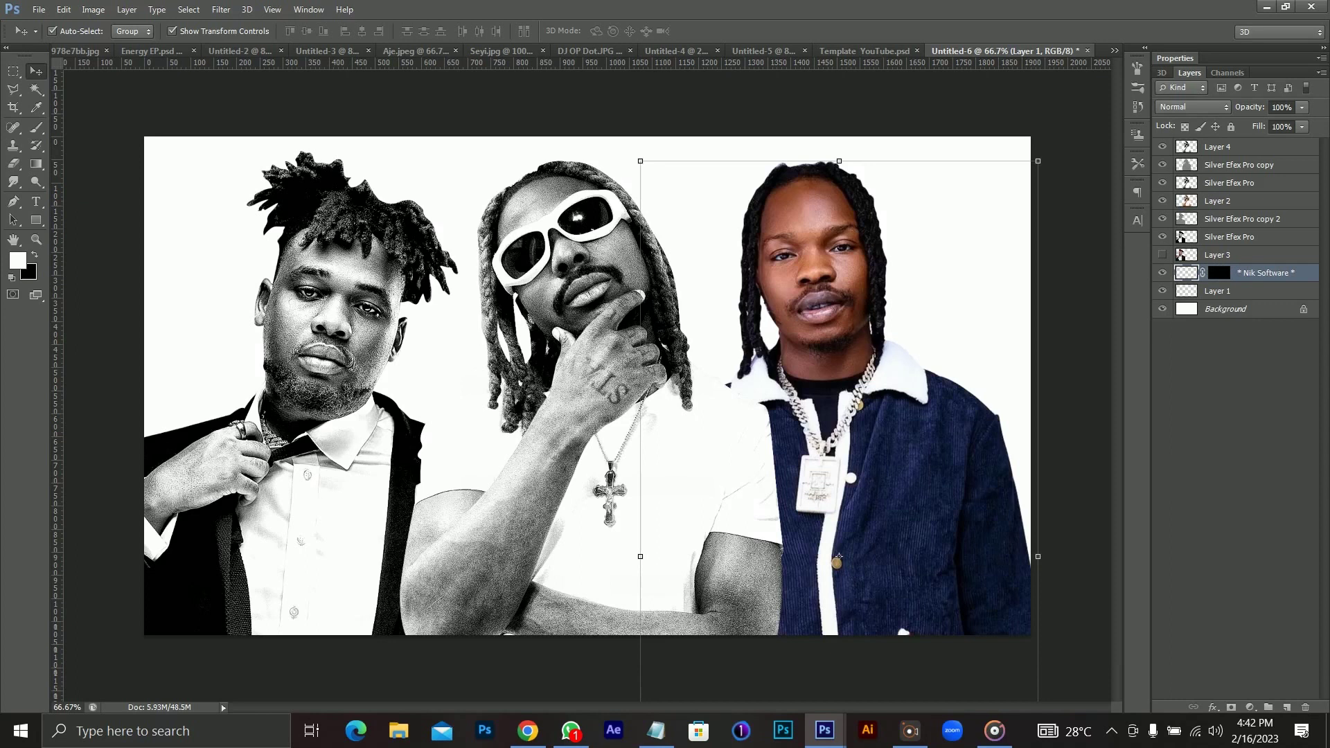
click(1162, 291)
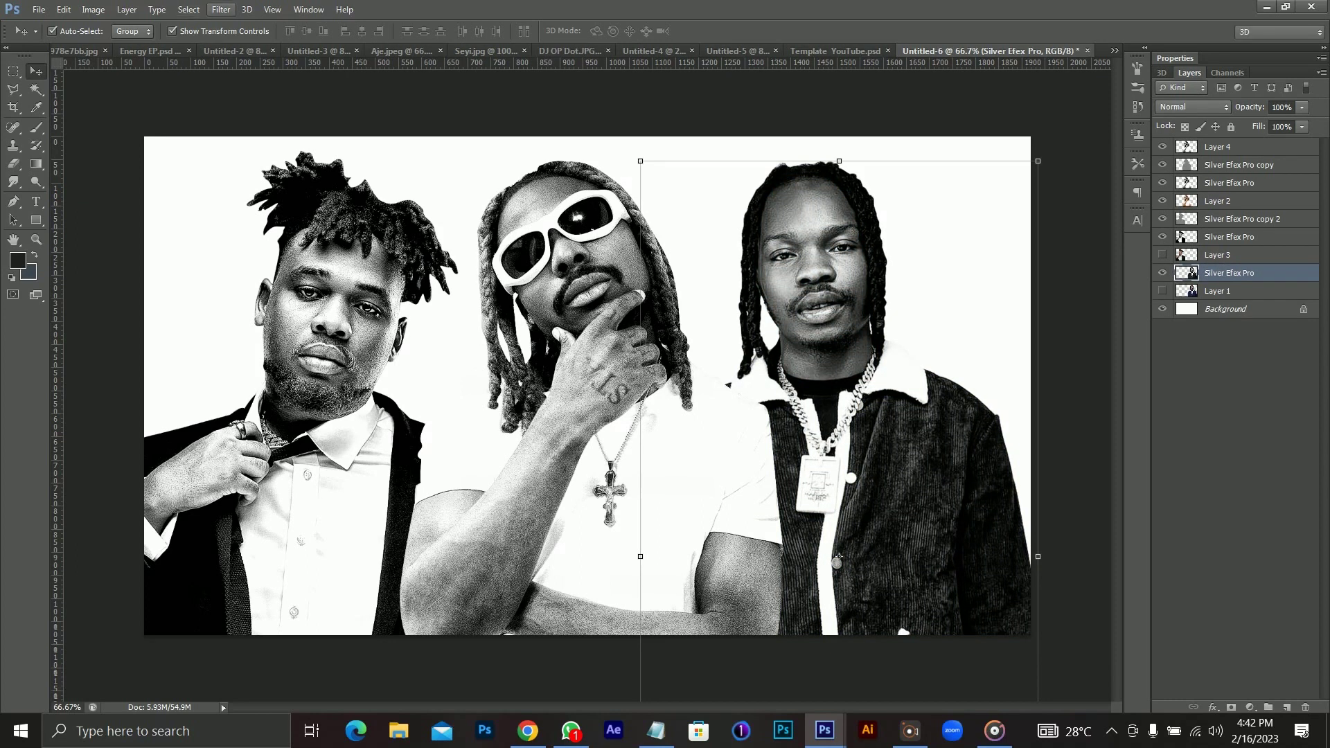
key(ctrl+j)
click(221, 9)
click(221, 9)
click(221, 9)
mouse_move(311, 376)
click(485, 376)
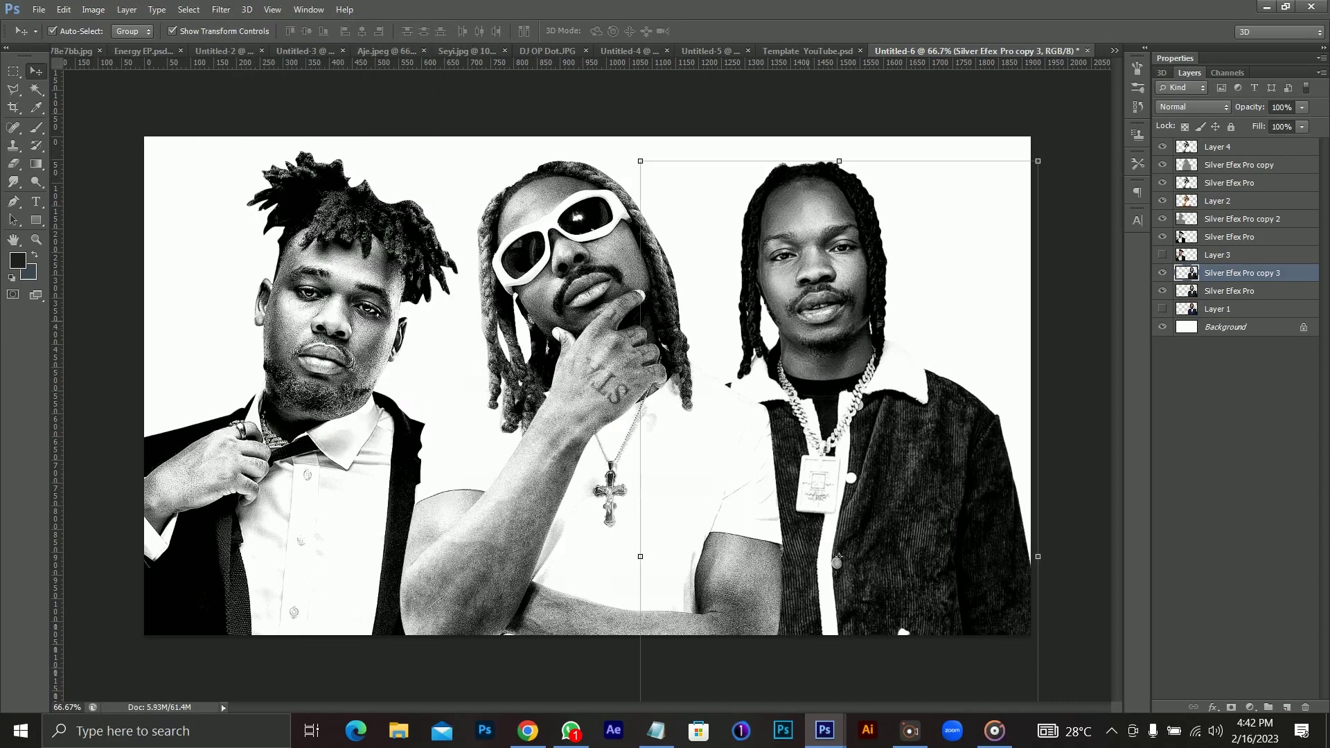
key(ctrl+z)
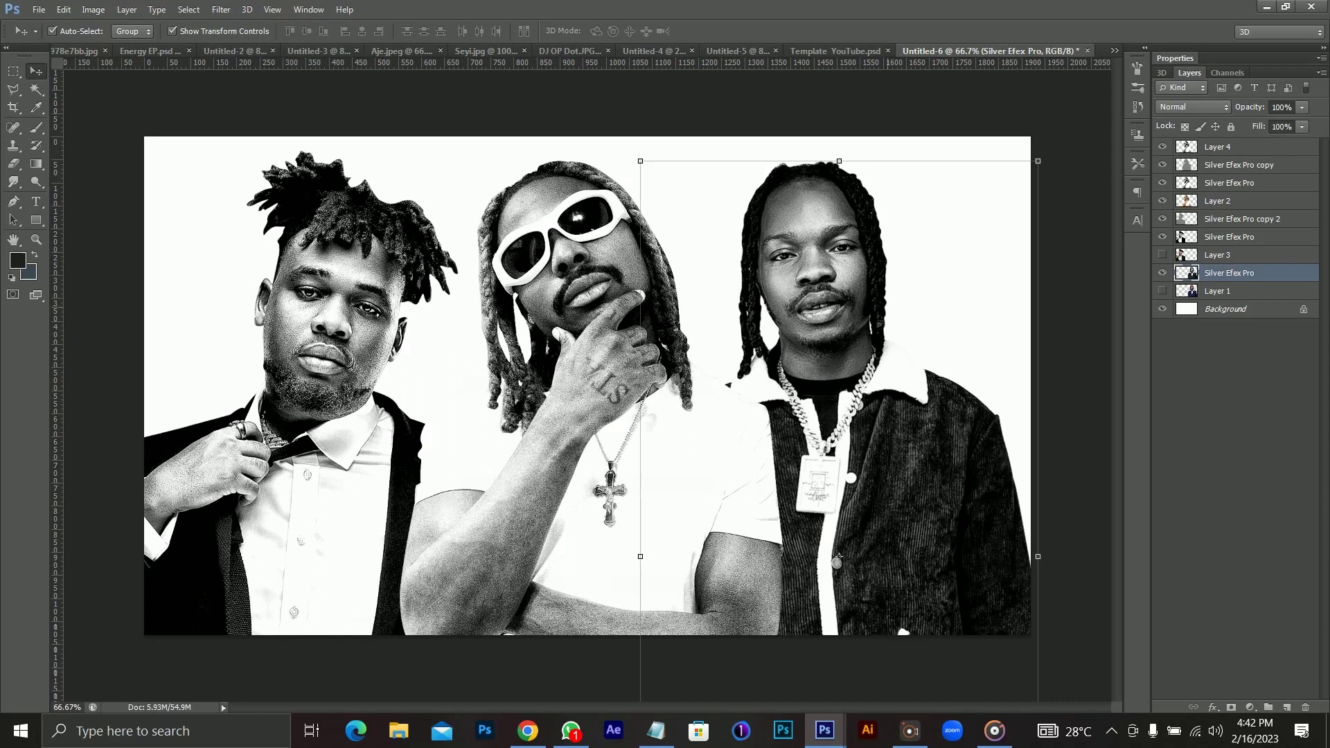
Step: Adjust the Levels of the right portrait's Silver Efex Pro layer, pulling in the input highlights and lightening the midtones
key(ctrl+l)
drag(869, 116, 1073, 112)
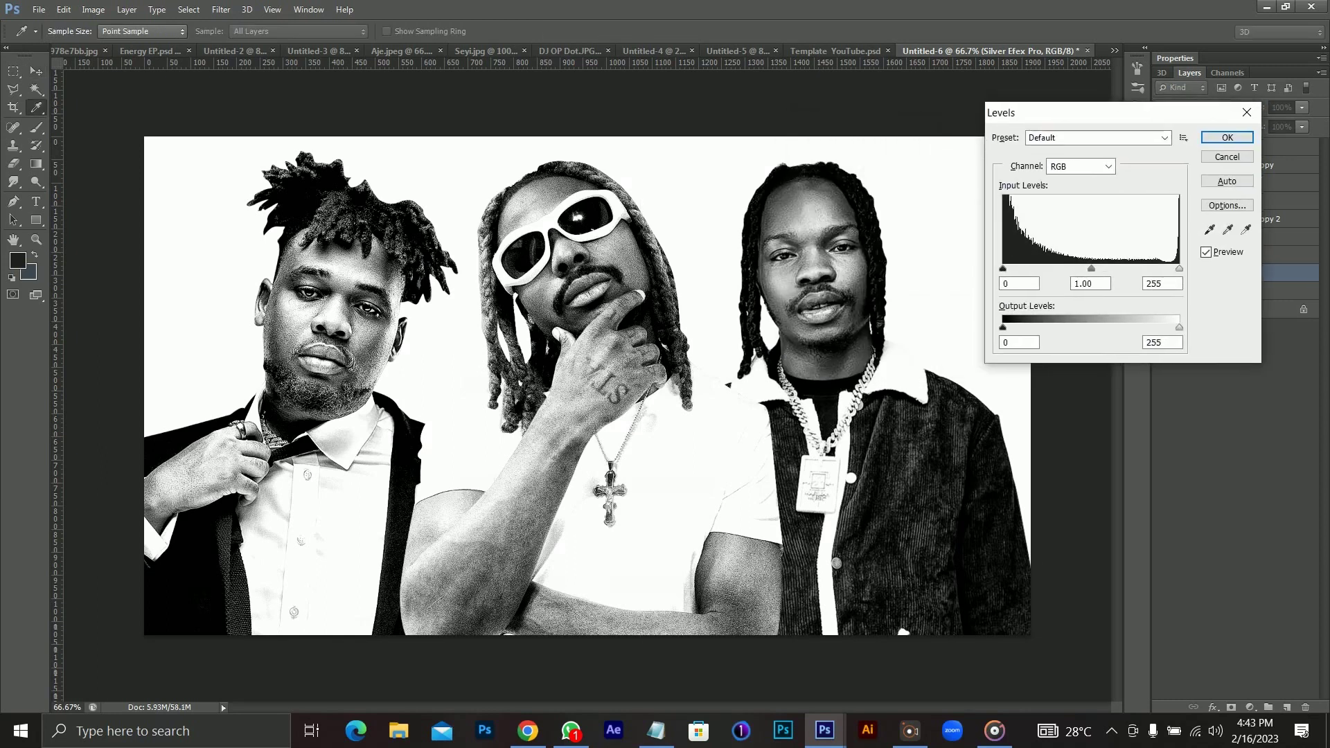
drag(1179, 268, 1081, 268)
click(1002, 268)
click(1225, 137)
Step: Duplicate the right portrait's Silver Efex Pro layer and apply a High Pass filter with a 0.7-pixel radius to the copy
key(ctrl+j)
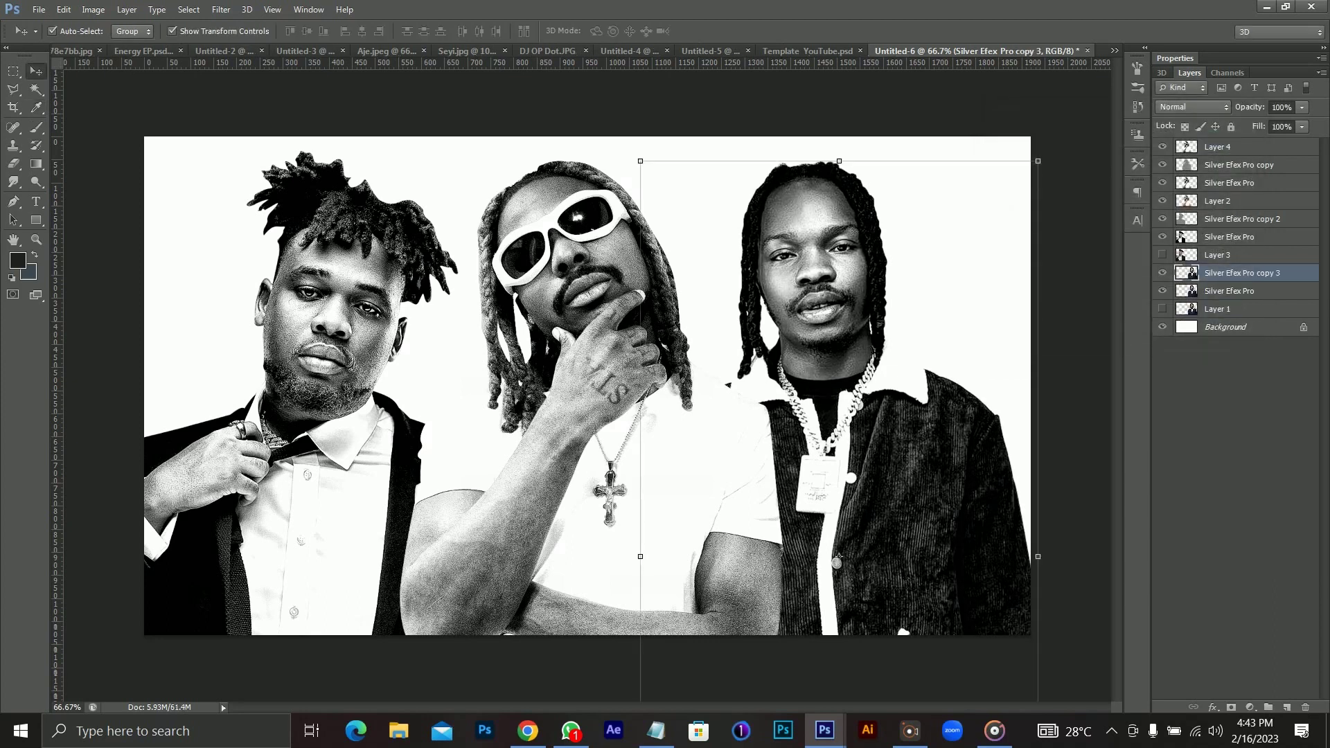
click(221, 9)
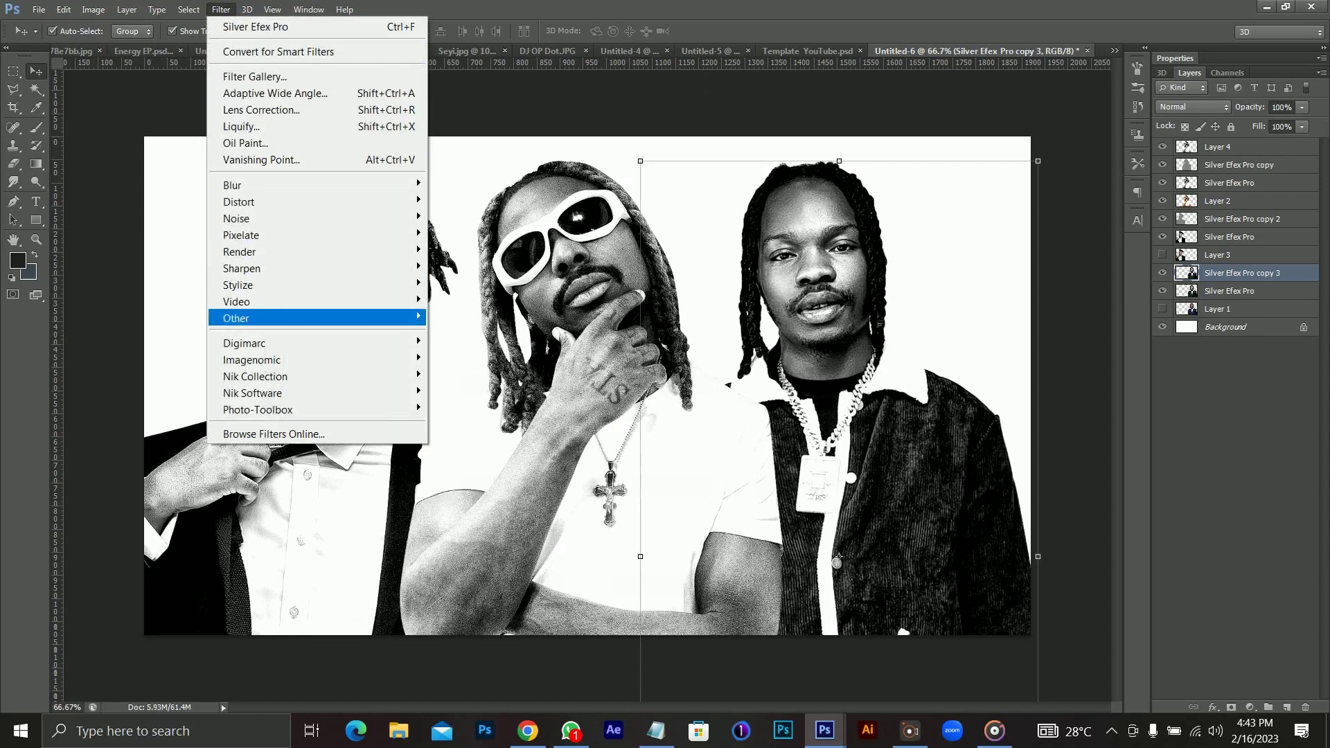
mouse_move(236, 318)
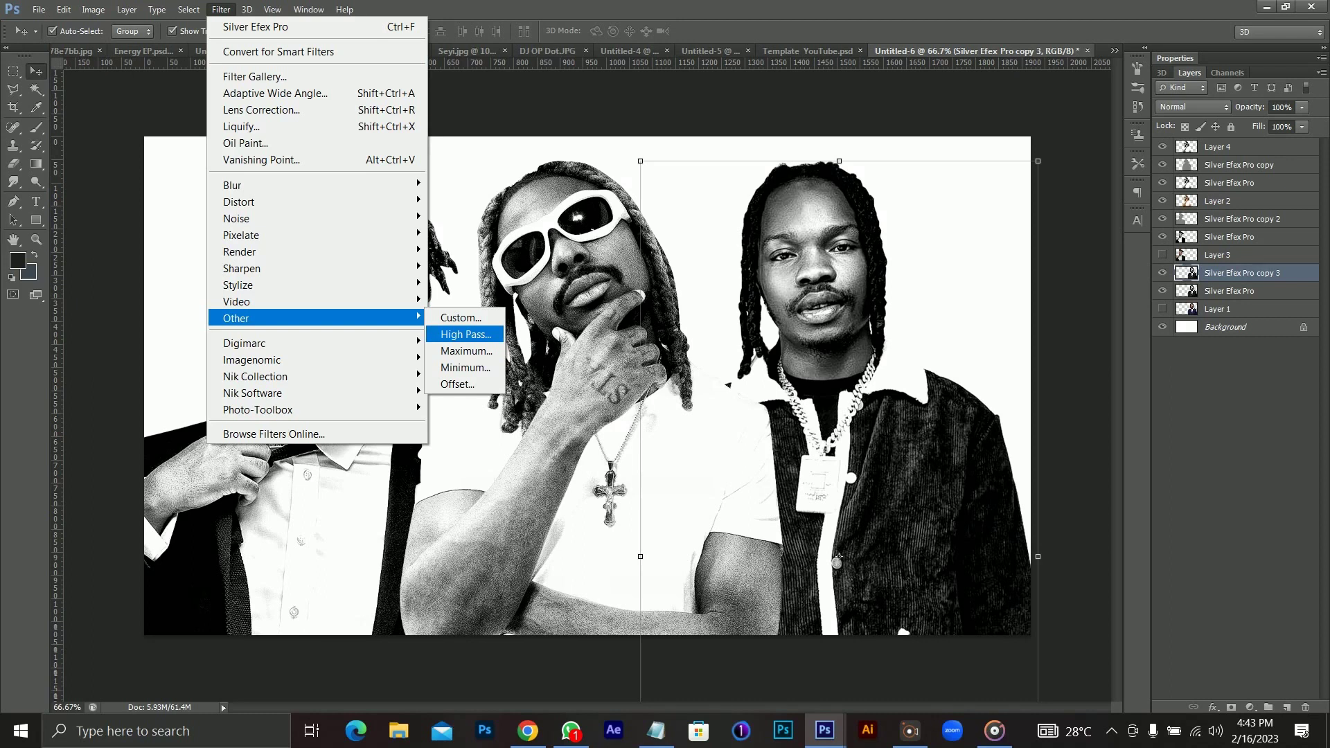
click(465, 334)
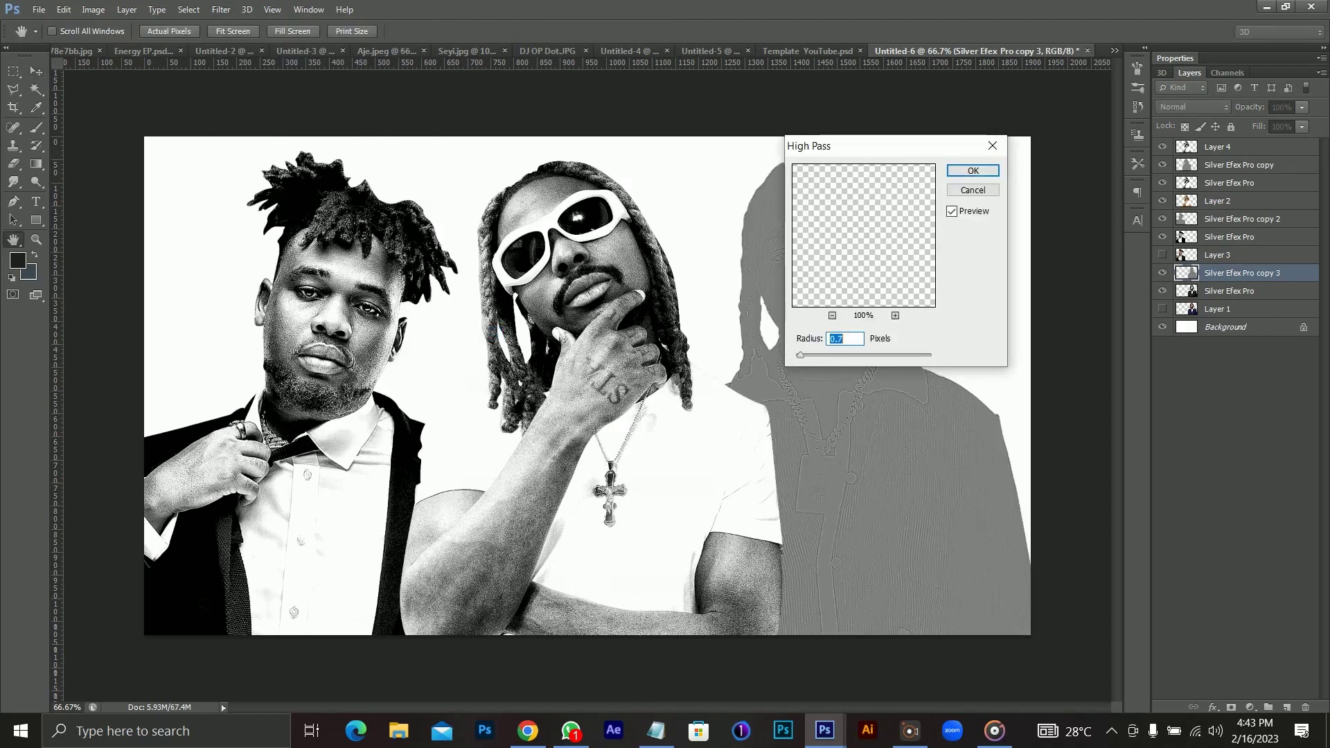
drag(880, 145, 1009, 138)
click(1101, 161)
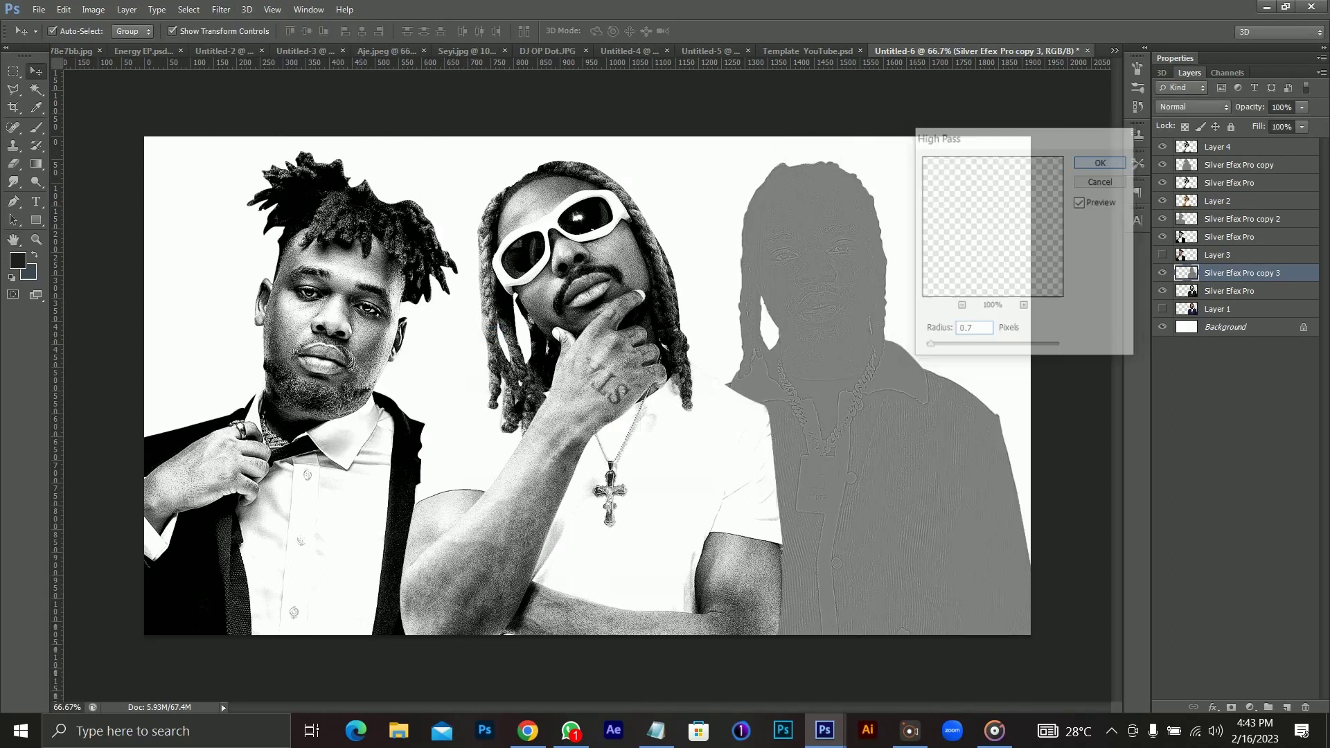
Step: Set the right portrait's High Pass copy to Linear Light blending and lower its opacity to 31%
click(1192, 107)
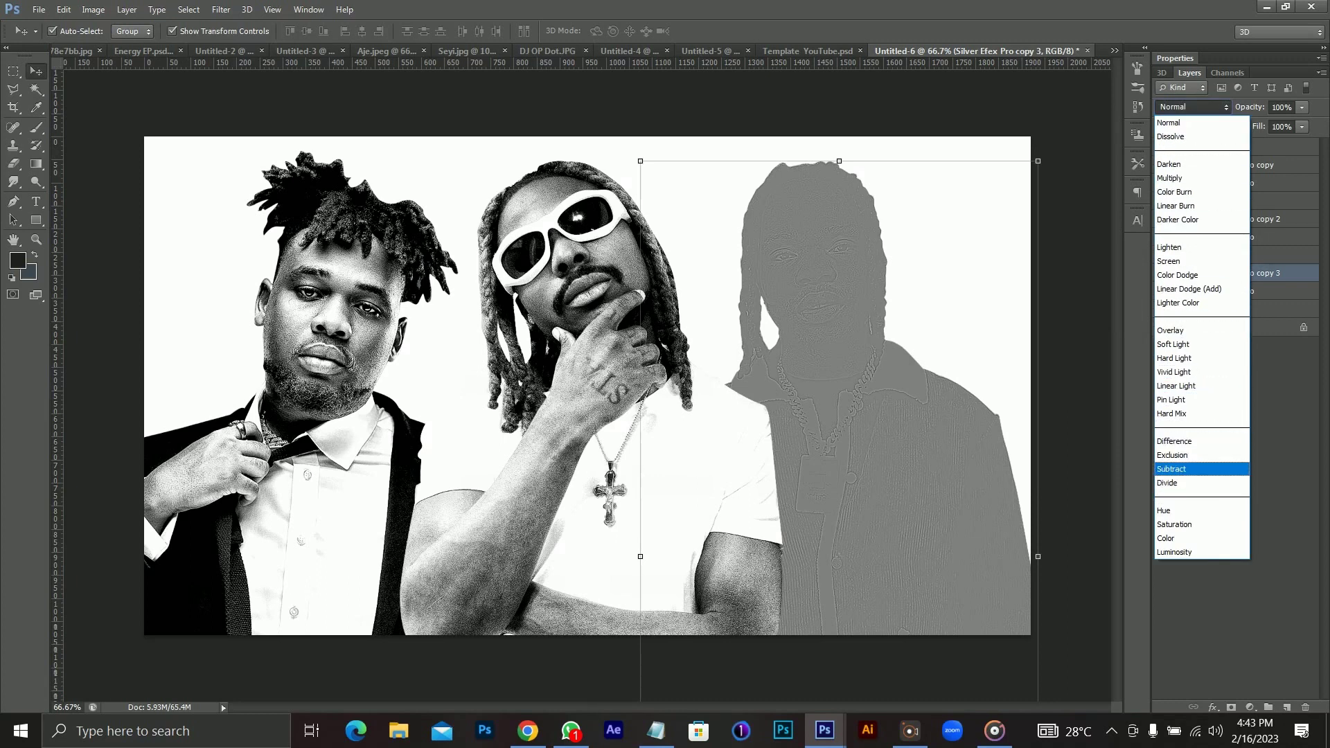
key(Return)
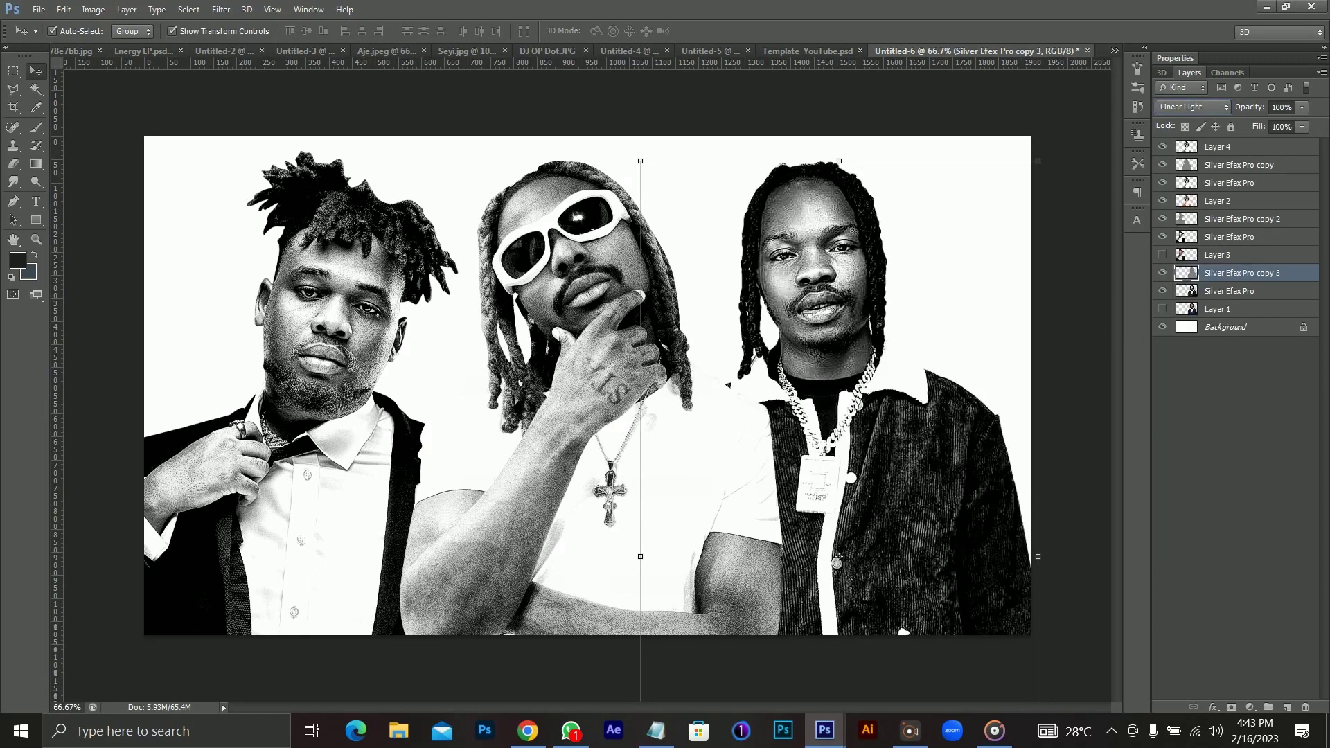
click(1300, 107)
drag(1302, 123, 1246, 123)
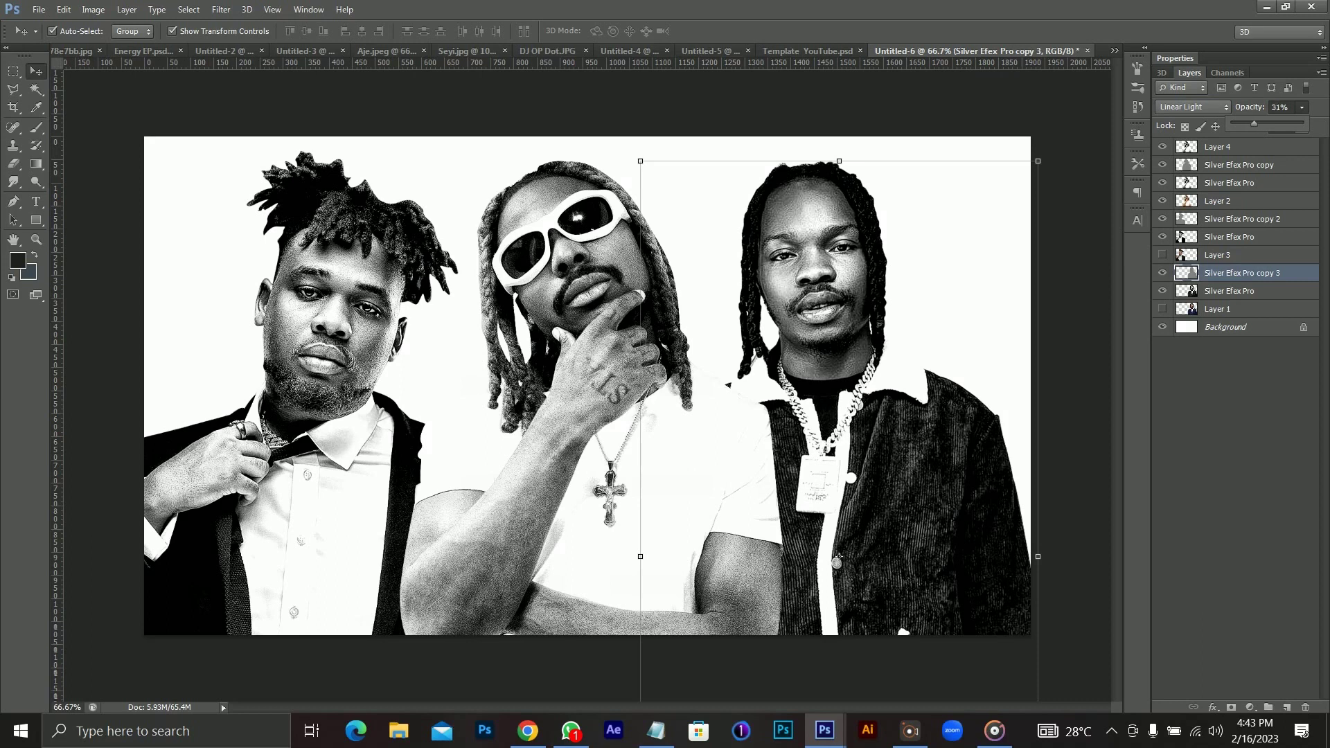
click(768, 97)
Step: Examine the sharpened black-and-white portraits together at different magnifications
key(ctrl+minus)
key(ctrl+minus)
key(ctrl+minus)
key(ctrl+minus)
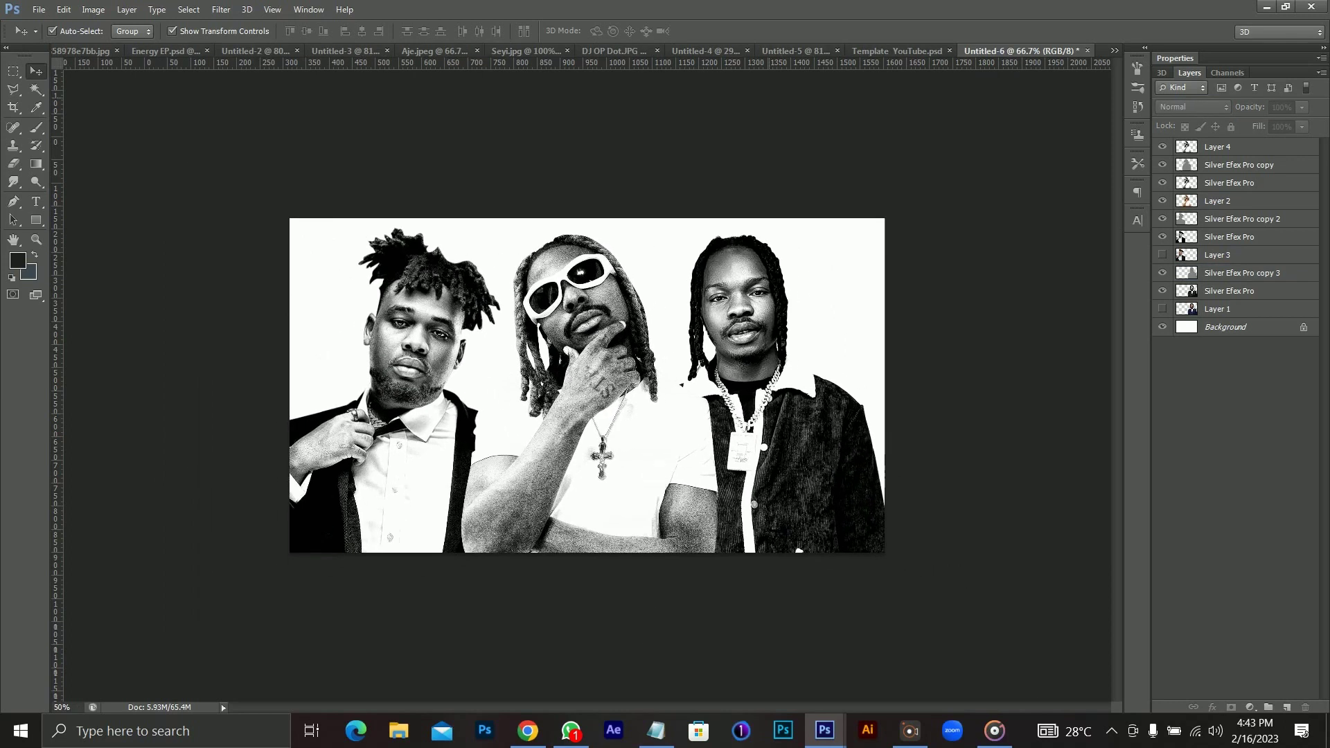
key(ctrl+plus)
key(ctrl+plus)
key(ctrl+plus)
key(ctrl+plus)
key(ctrl+plus)
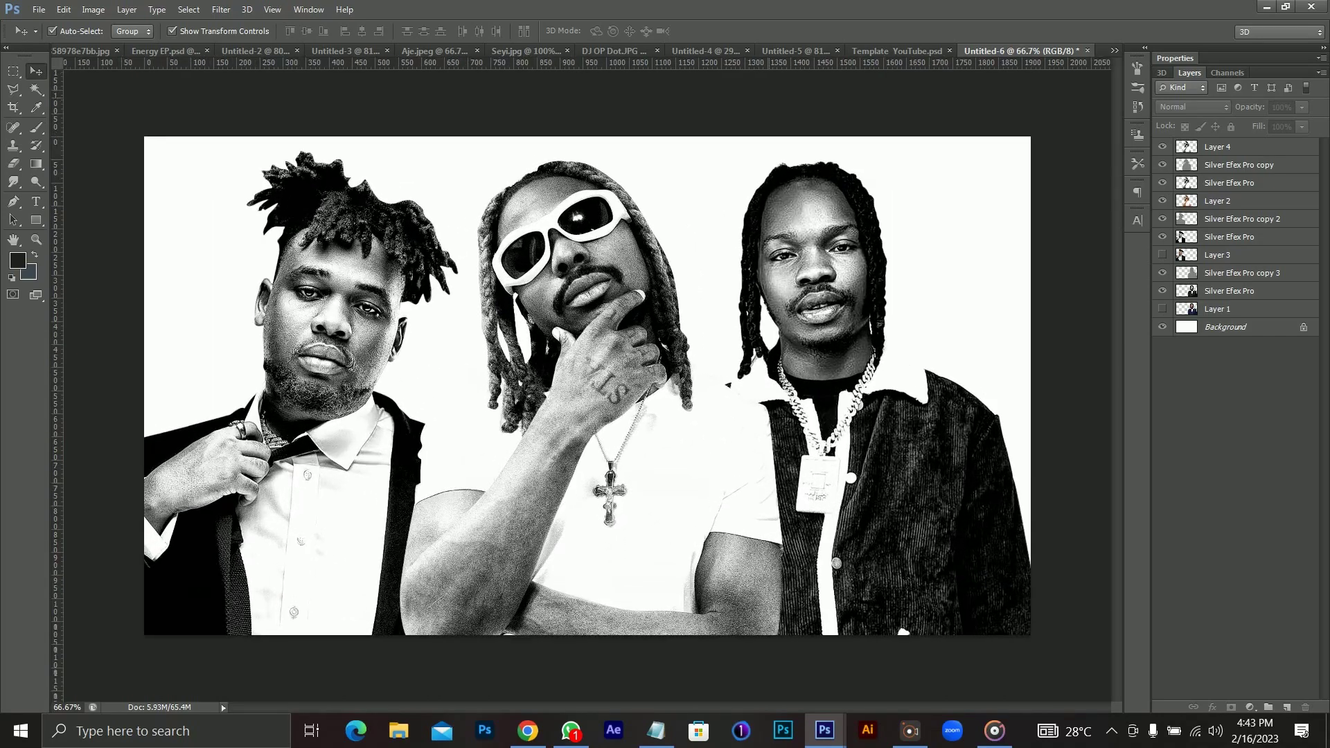
key(ctrl+minus)
Step: Add a Black & White adjustment layer above Layer 4 and try lowering its Reds and Yellows
click(1247, 146)
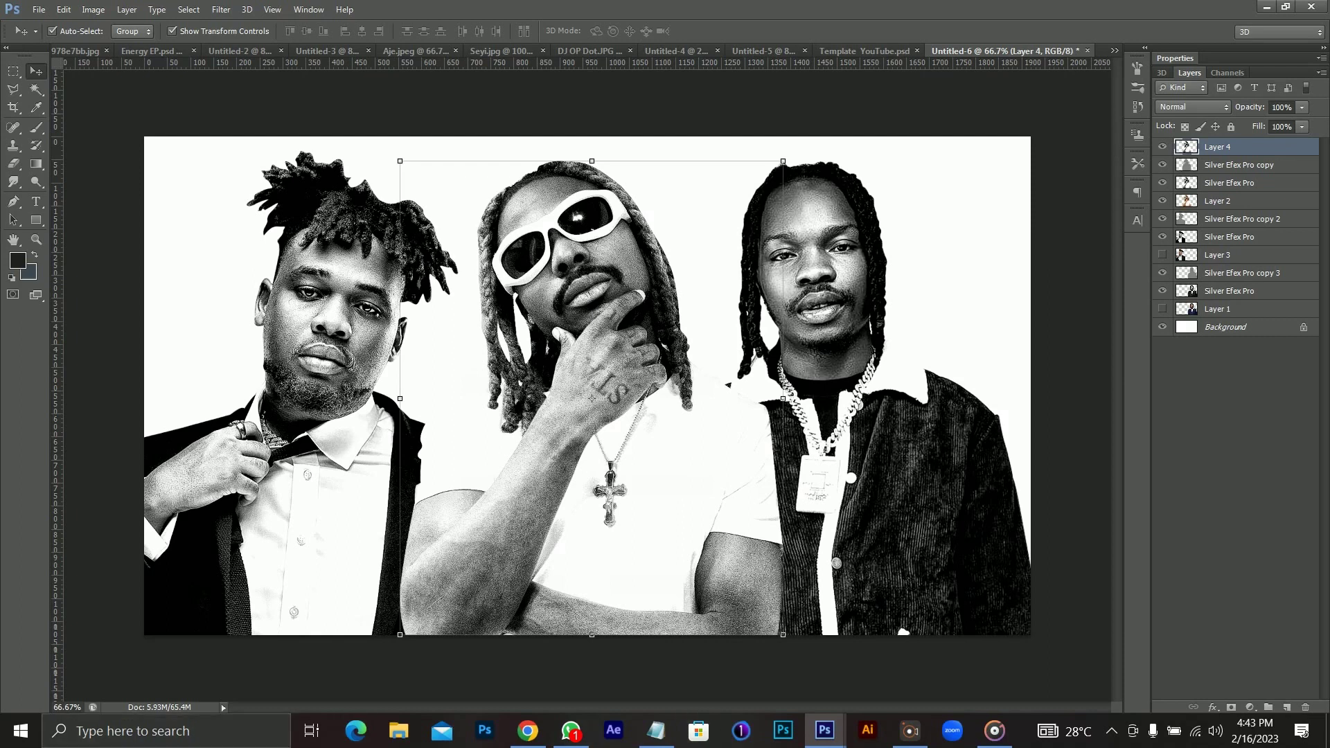
click(1249, 707)
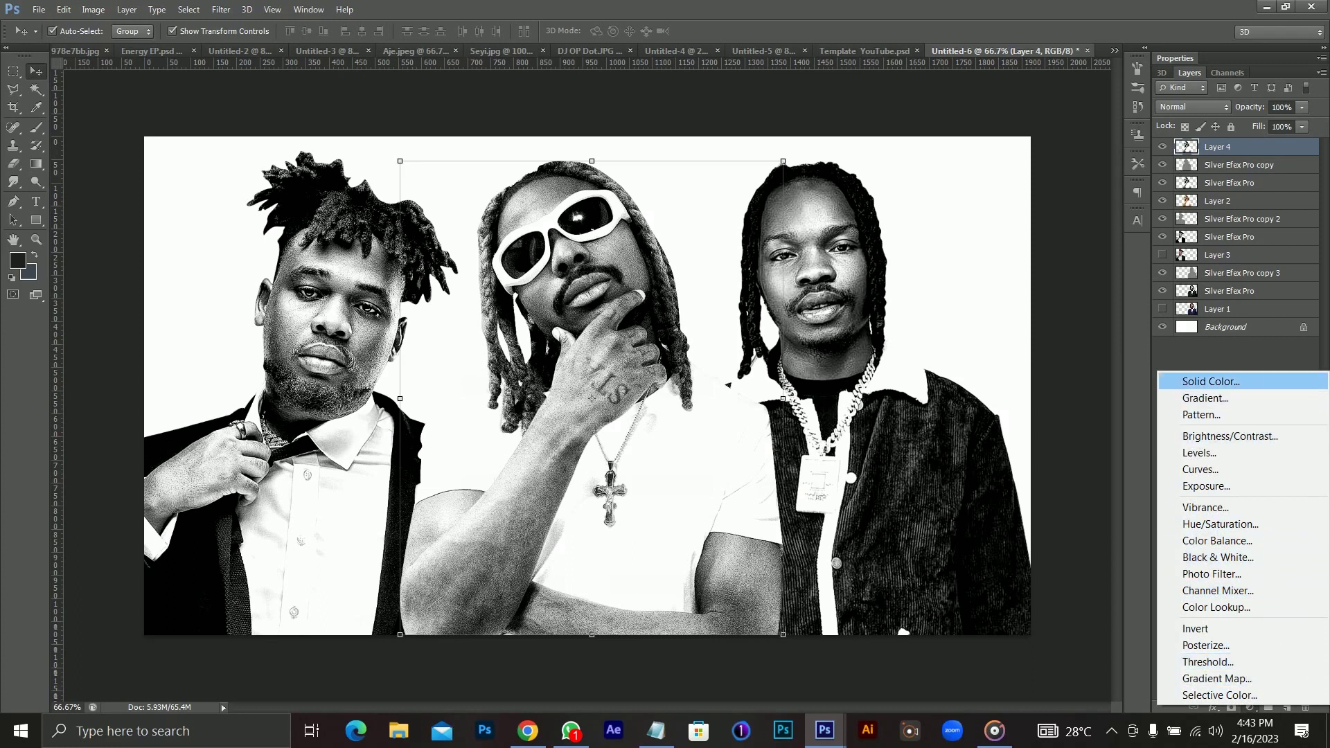
click(1218, 558)
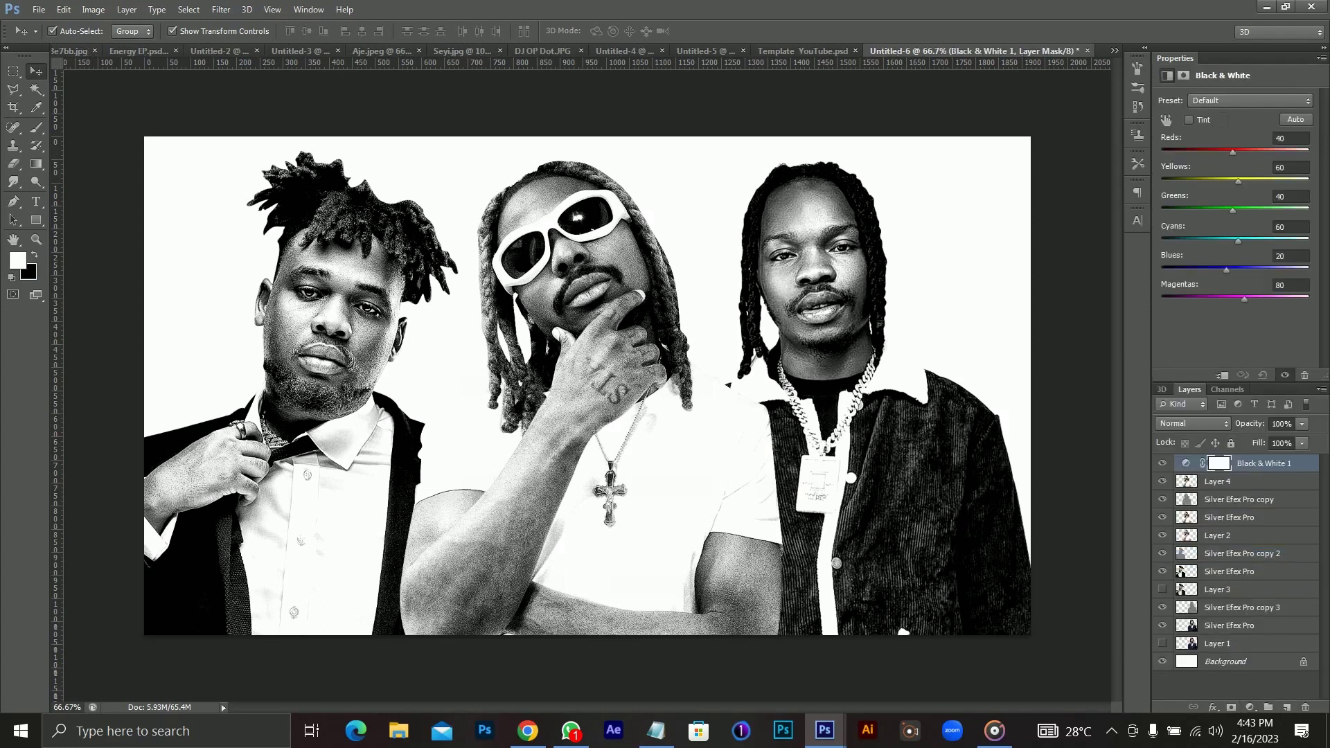
drag(1229, 151, 1162, 152)
drag(1239, 180, 1166, 181)
Step: Try a different preset and Reds level on the Black & White adjustment, and delete that adjustment layer
click(1248, 100)
key(Down)
key(Down)
key(Return)
mouse_move(1229, 152)
mouse_down()
mouse_move(1179, 152)
mouse_move(1286, 152)
mouse_move(1228, 152)
mouse_up()
text(300)
click(1247, 481)
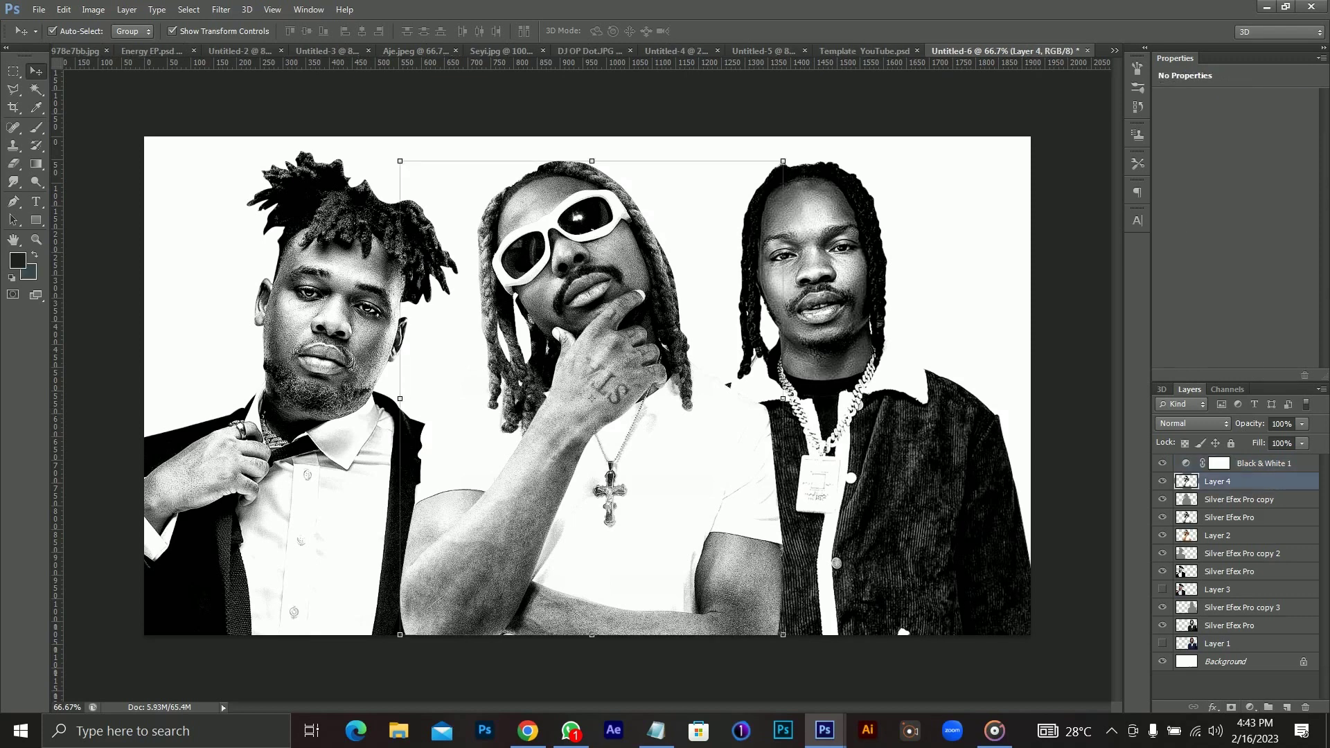
click(1264, 462)
key(Delete)
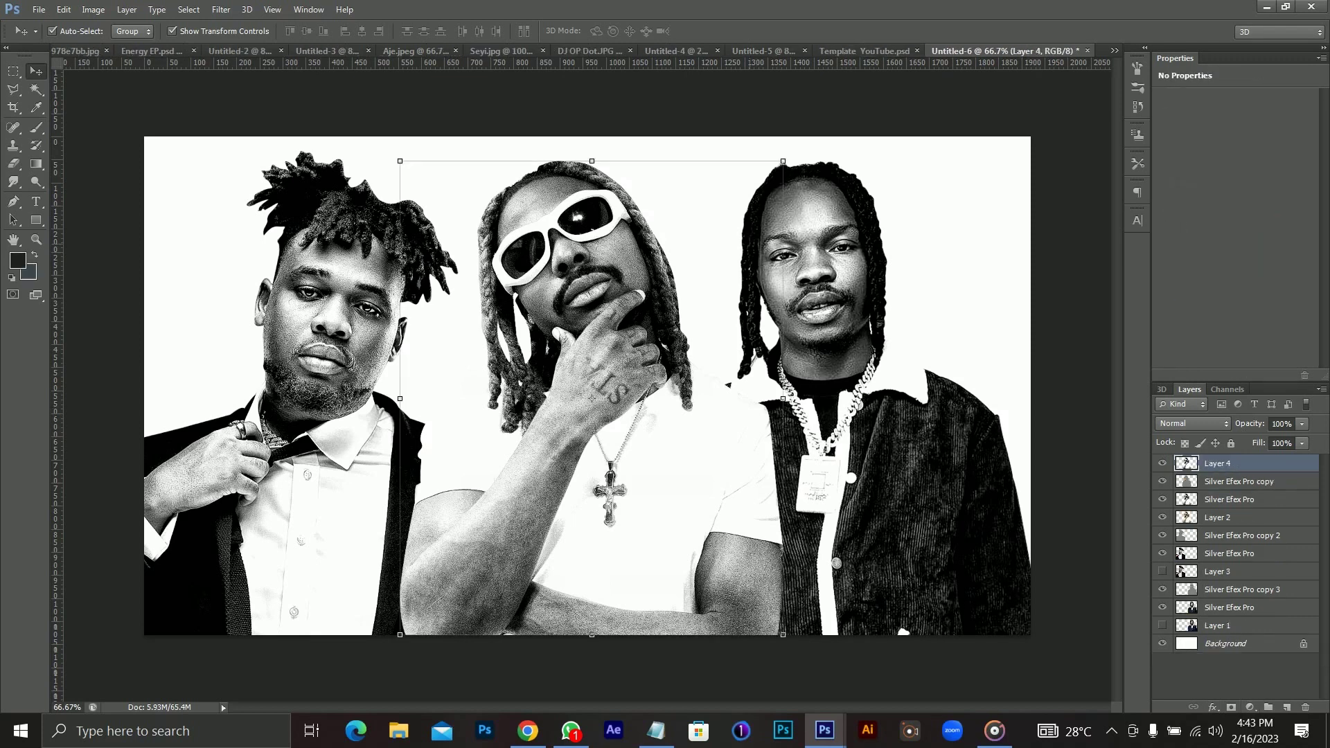